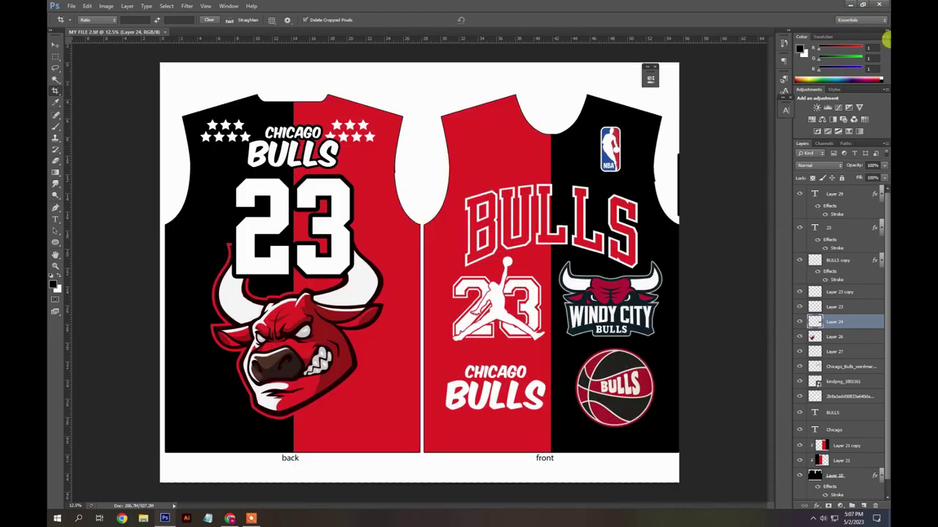
Open the JERSEY image from the desktop in Adobe Photoshop CS6
{"action": "left_click", "coordinate": [851, 6]}
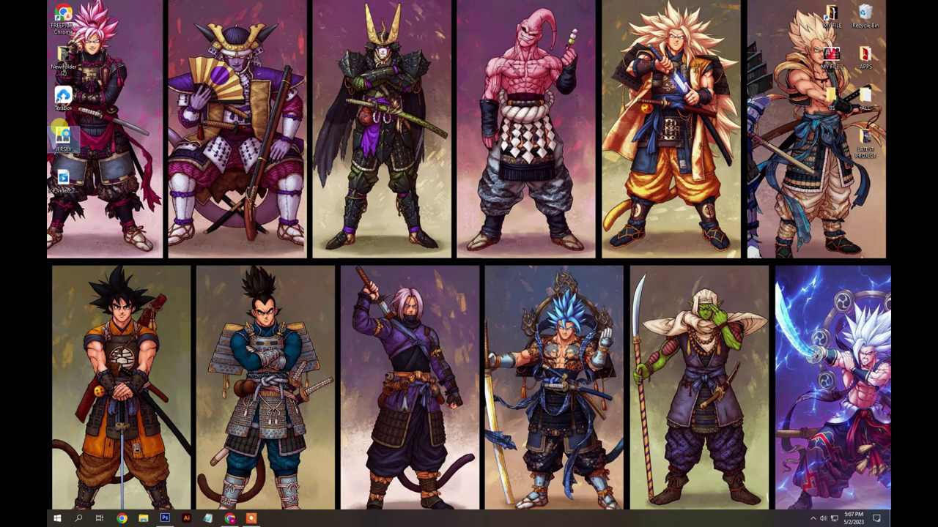
{"action": "double_click", "coordinate": [61, 135]}
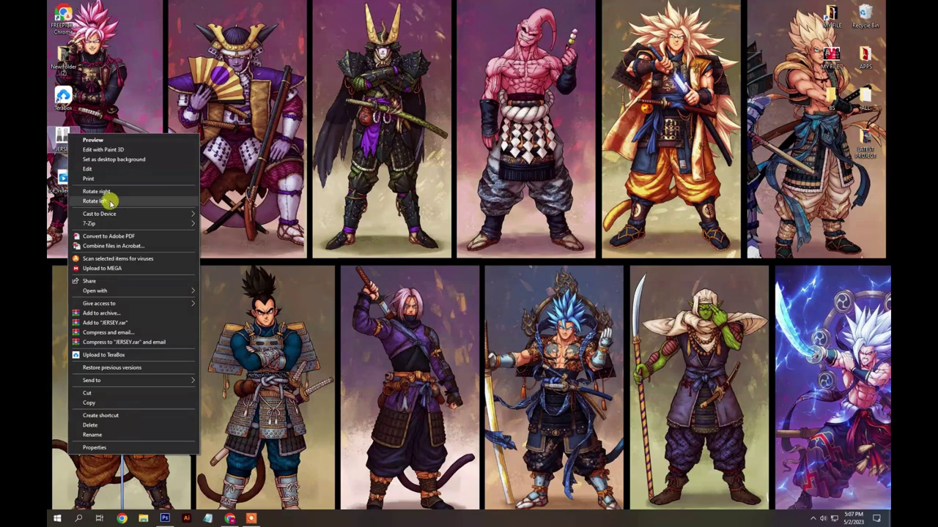
{"action": "mouse_move", "coordinate": [117, 291]}
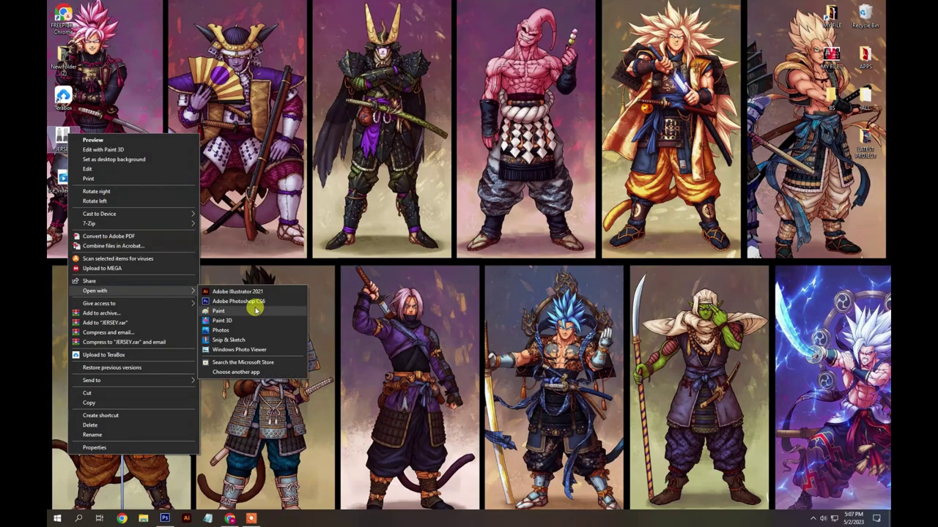
{"action": "left_click", "coordinate": [261, 301]}
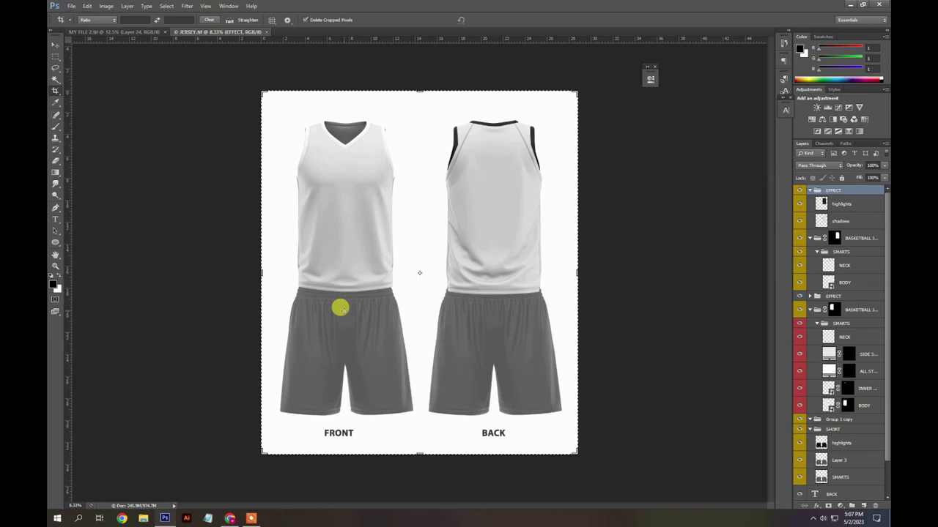
In MY FILE 2, merge the back's number 23, BULLS copy and Layer 29 text layers into a single layer
{"action": "left_click", "coordinate": [110, 32]}
{"action": "key", "text": "v"}
{"action": "left_click", "coordinate": [341, 230]}
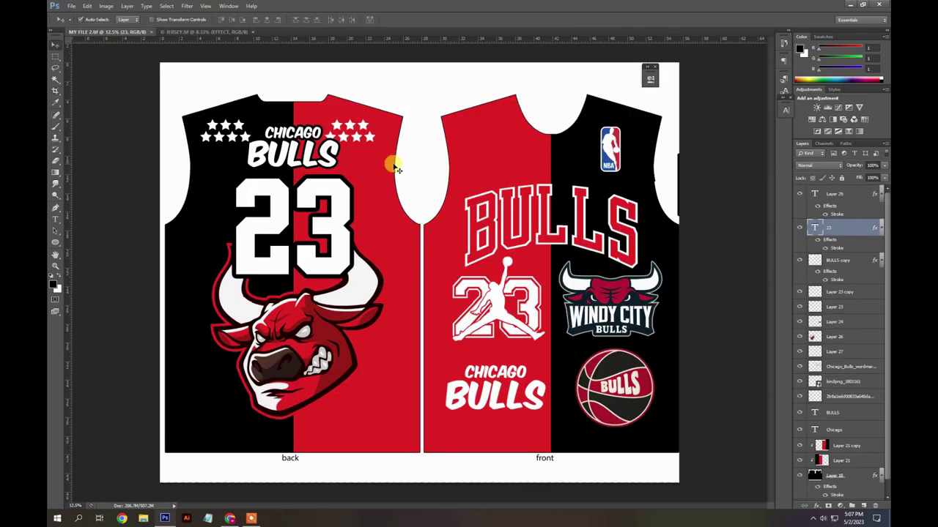
{"action": "left_click", "coordinate": [307, 156]}
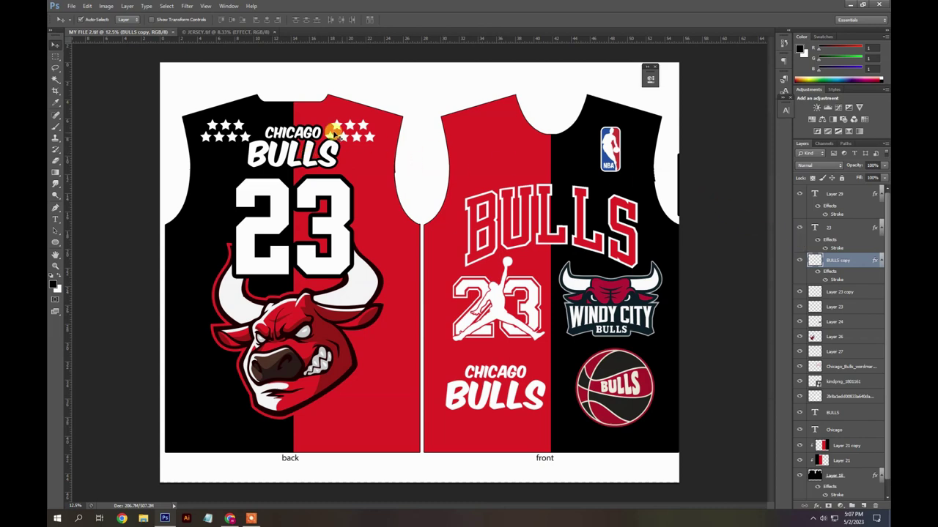
{"action": "left_click", "coordinate": [308, 145]}
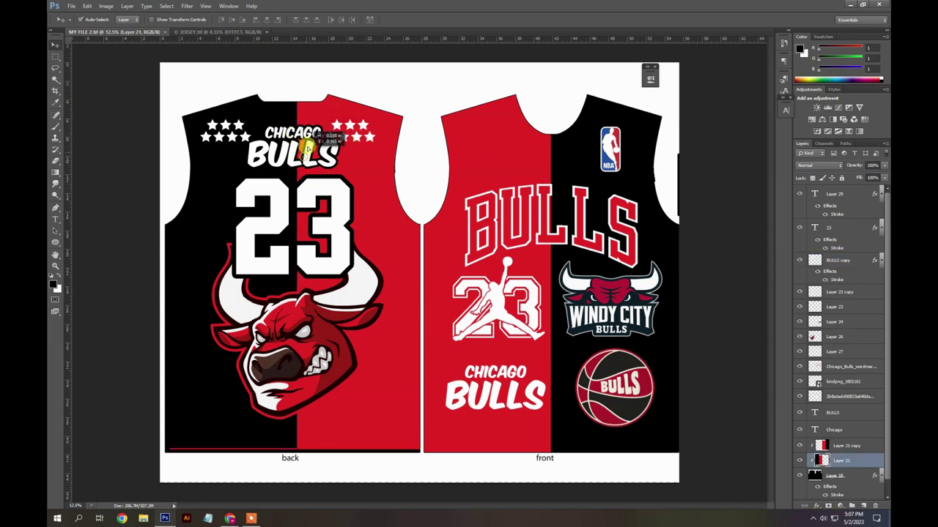
{"action": "left_click", "coordinate": [307, 156]}
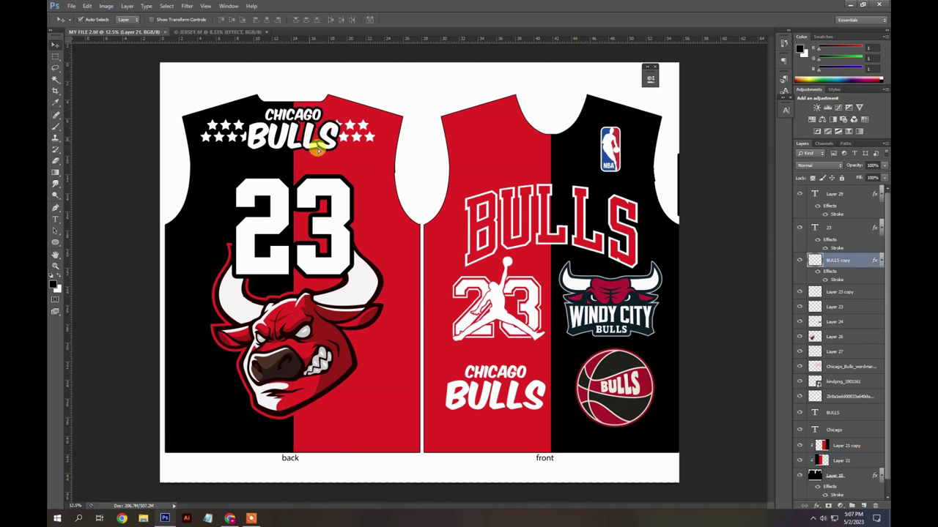
{"action": "left_click", "coordinate": [326, 228]}
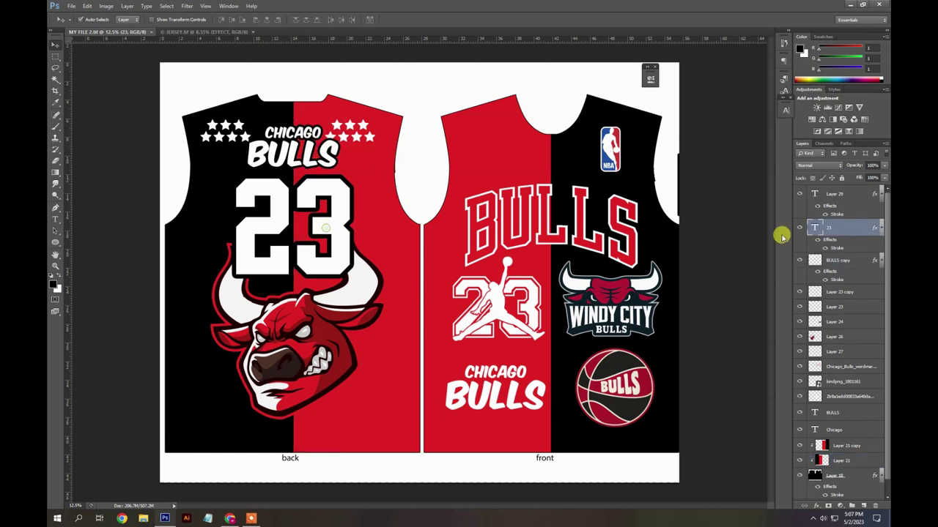
{"action": "key", "text": "ctrl+e"}
{"action": "left_click", "coordinate": [815, 192]}
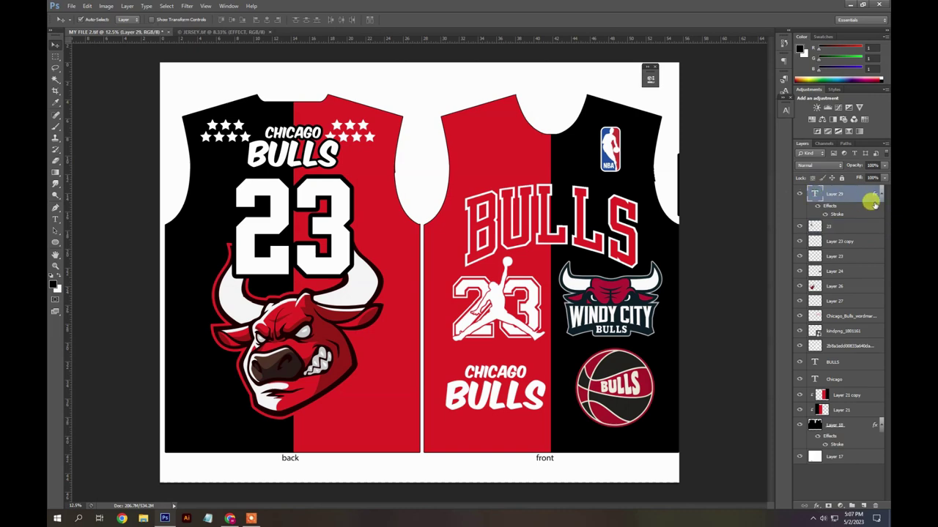
{"action": "key", "text": "ctrl+e"}
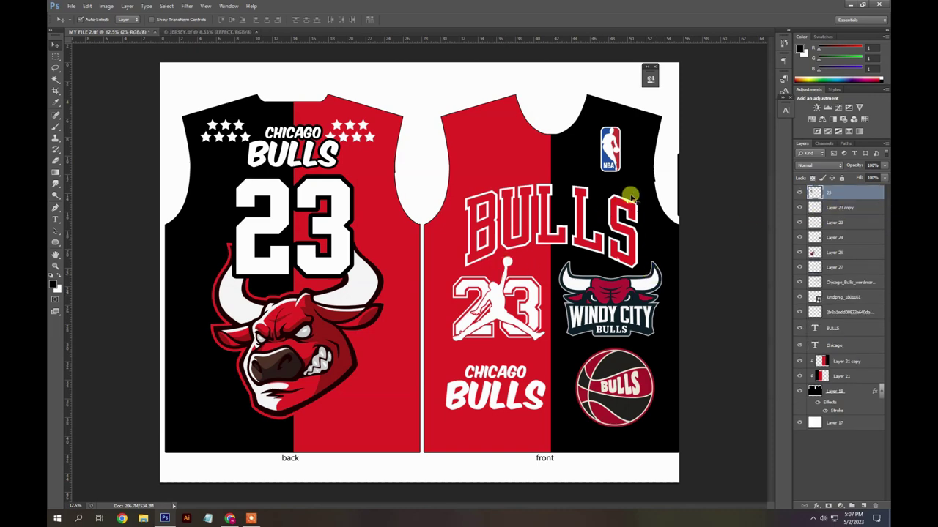
Move Layer 27 directly beneath layer 23, and merge all layers from Layer 23 copy down to Layer 21
{"action": "left_click", "coordinate": [843, 266]}
{"action": "left_click_drag", "start_coordinate": [843, 267], "coordinate": [836, 202]}
{"action": "left_click", "coordinate": [838, 224]}
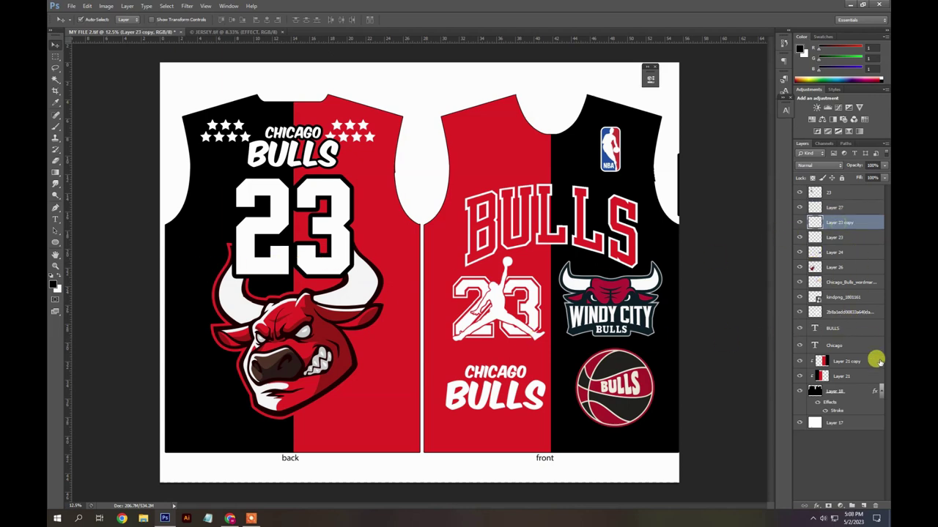
{"action": "left_click", "coordinate": [843, 374], "text": "shift"}
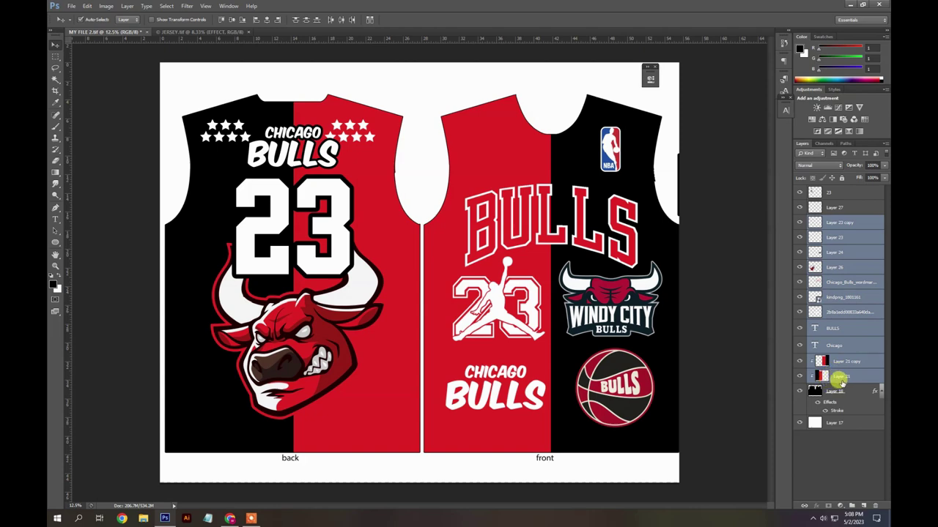
{"action": "key", "text": "ctrl+e"}
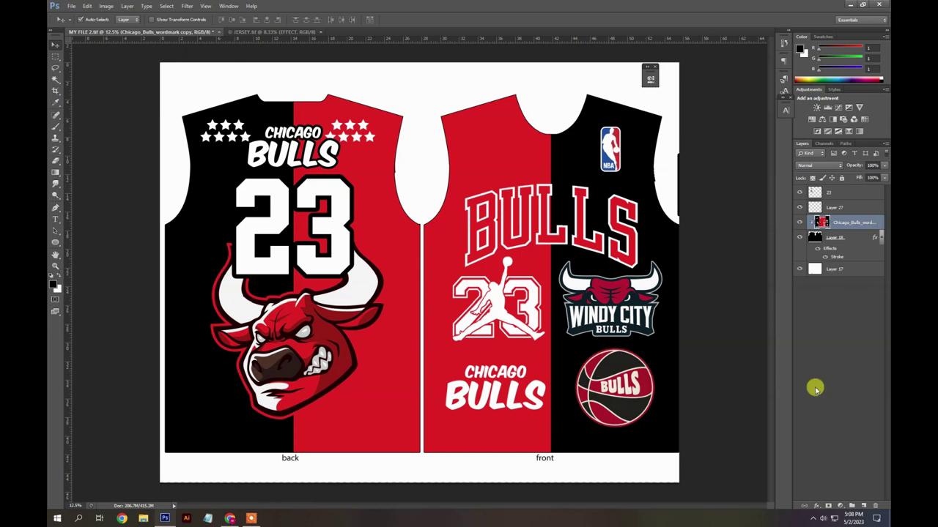
Add a black-filled clipped layer beneath the merged artwork and merge the two into one layer
{"action": "left_click", "coordinate": [863, 505]}
{"action": "left_click_drag", "start_coordinate": [855, 223], "coordinate": [844, 250]}
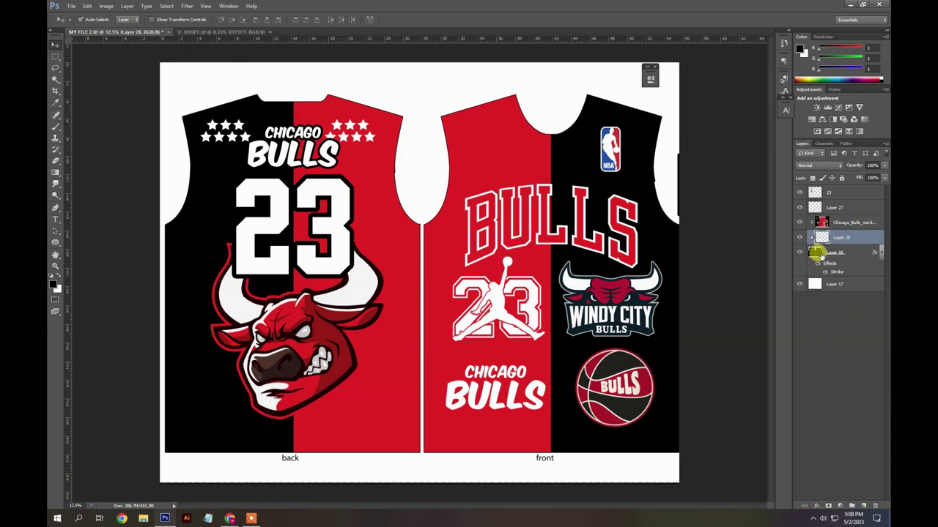
{"action": "key", "text": "x"}
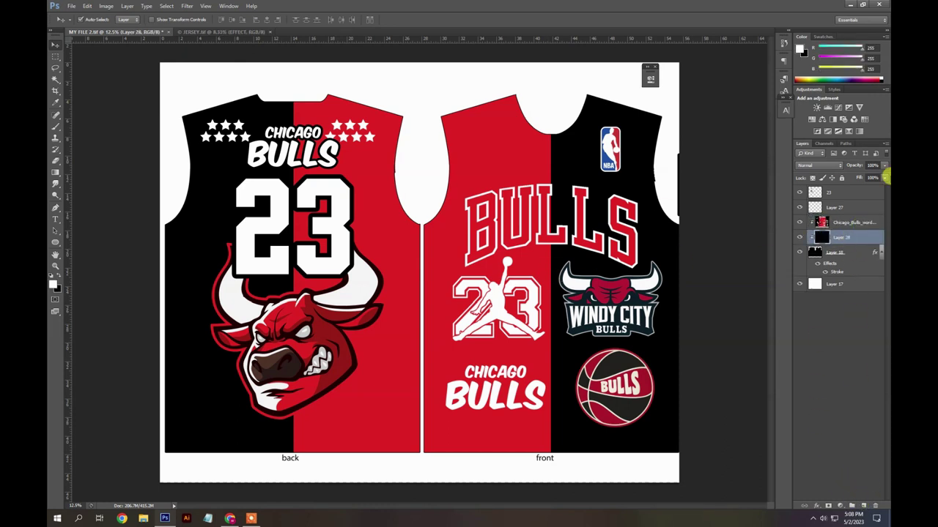
{"action": "left_click", "coordinate": [870, 222], "text": "shift"}
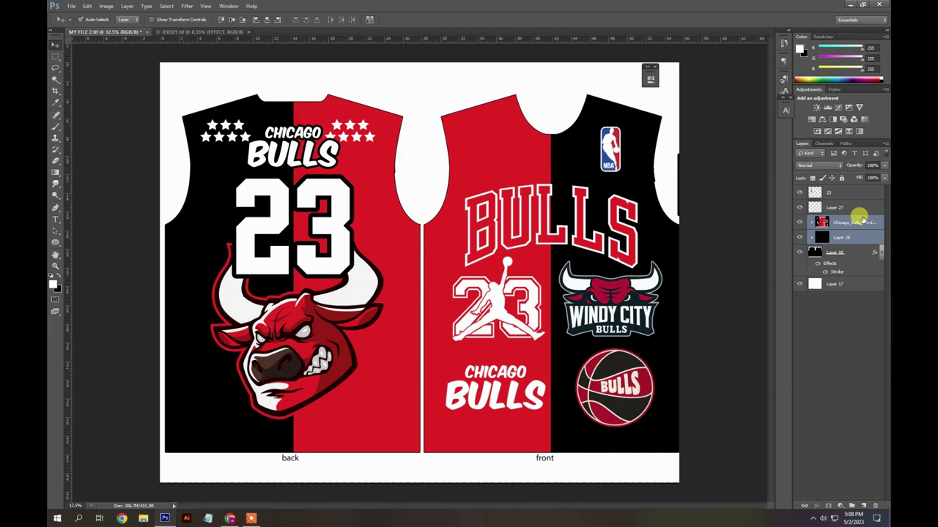
{"action": "key", "text": "ctrl+e"}
Copy the back and front panels of the merged artwork onto separate layers with rectangular selections
{"action": "key", "text": "m"}
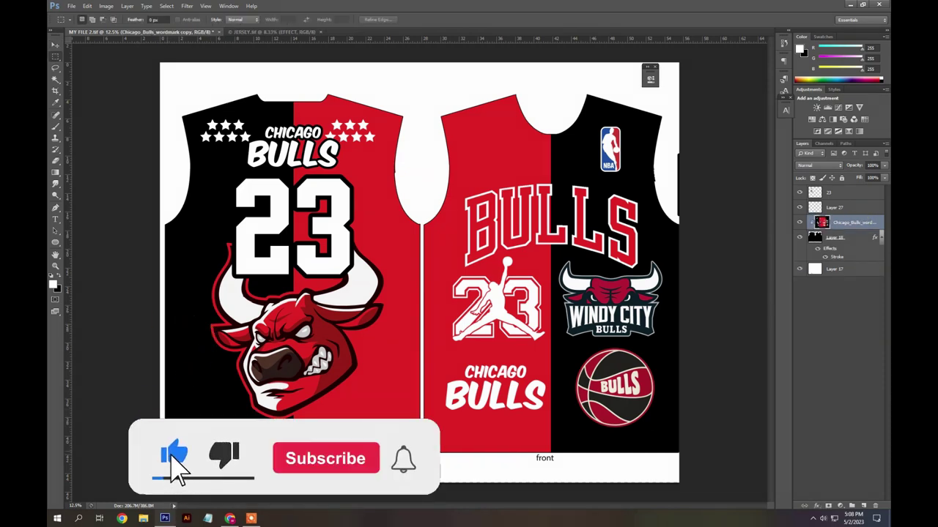
{"action": "left_click_drag", "start_coordinate": [164, 453], "coordinate": [419, 93]}
{"action": "key", "text": "ctrl+j"}
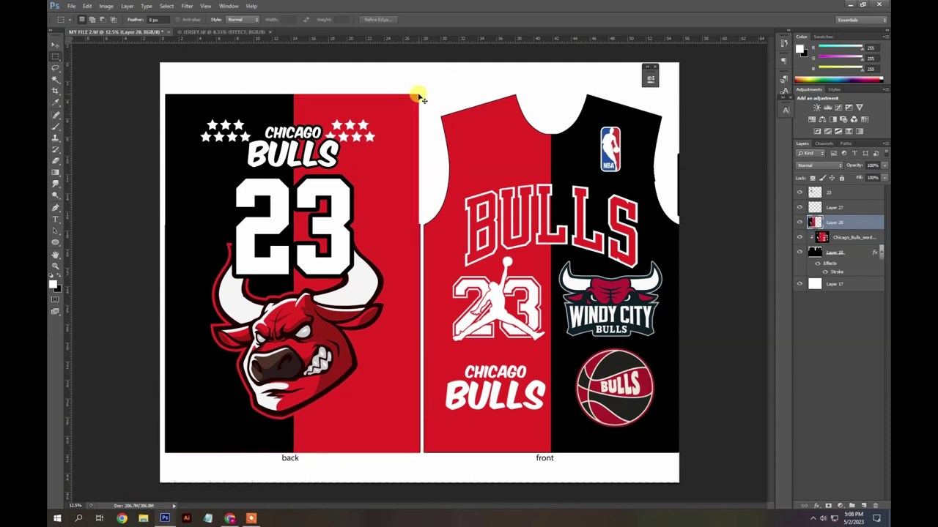
{"action": "left_click", "coordinate": [835, 233]}
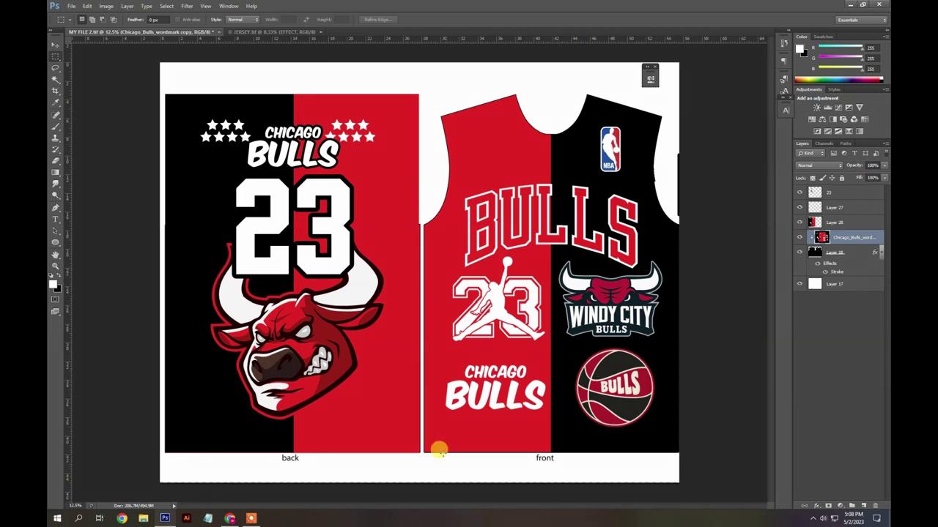
{"action": "left_click_drag", "start_coordinate": [421, 452], "coordinate": [683, 88]}
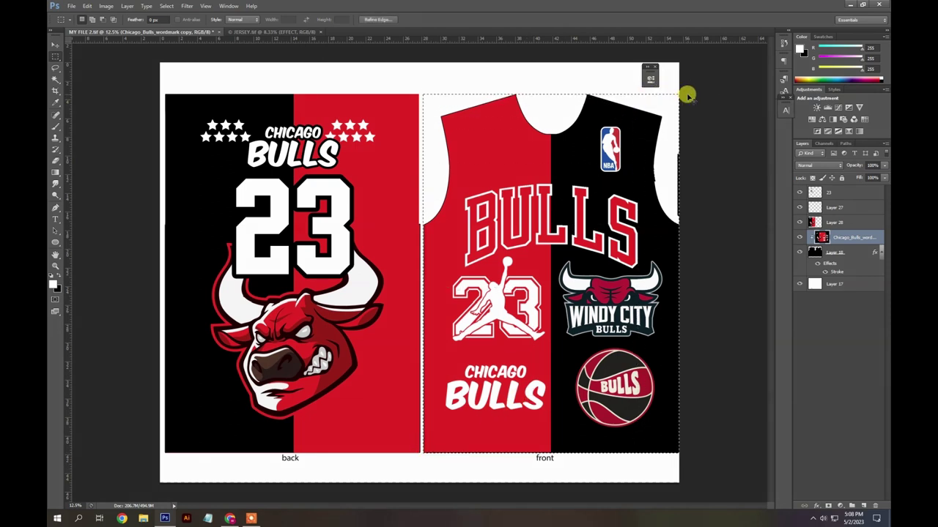
{"action": "key", "text": "ctrl+j"}
Copy the two panel layers together with Layer 27 and layer 23 into the JERSEY document
{"action": "left_click", "coordinate": [834, 221], "text": "shift"}
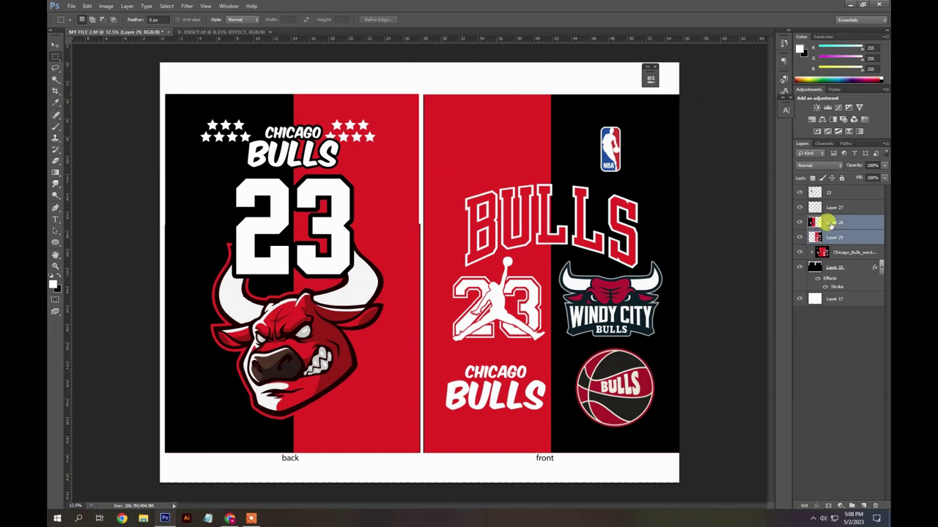
{"action": "left_click", "coordinate": [833, 207], "text": "shift"}
{"action": "left_click", "coordinate": [830, 191], "text": "shift"}
{"action": "key", "text": "v"}
{"action": "left_click_drag", "start_coordinate": [635, 203], "coordinate": [513, 210]}
Scale the imported artwork to about 70% and position its back panel over the back jersey
{"action": "key", "text": "ctrl+t"}
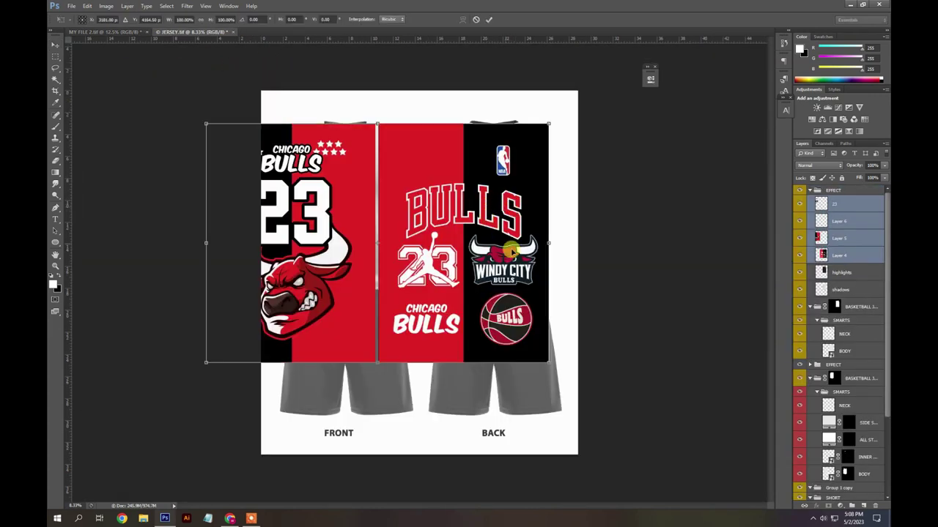
{"action": "left_click_drag", "start_coordinate": [544, 359], "coordinate": [445, 264]}
{"action": "left_click_drag", "start_coordinate": [418, 227], "coordinate": [630, 230]}
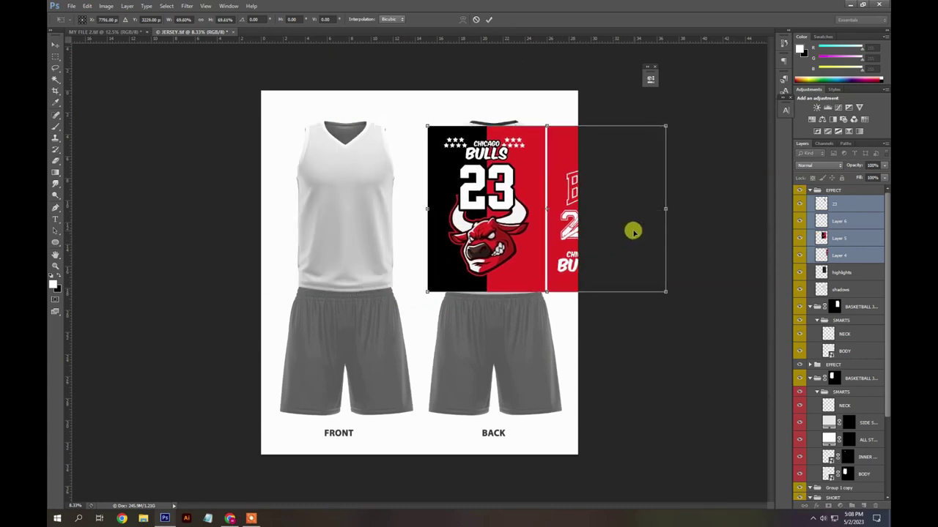
{"action": "key", "text": "Return"}
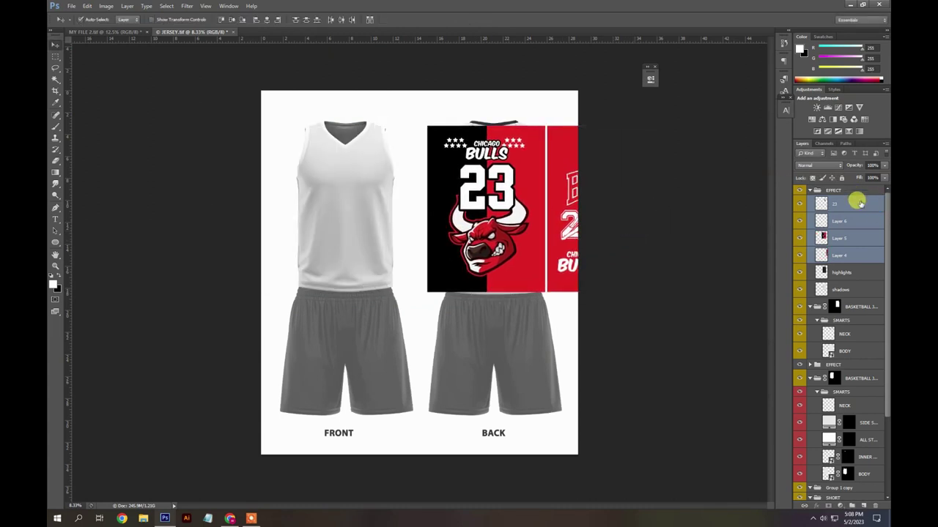
Place Layer 5 between NECK and BODY in the back jersey's SMARTS group, centre it and stretch its height to about 107%
{"action": "left_click", "coordinate": [854, 253]}
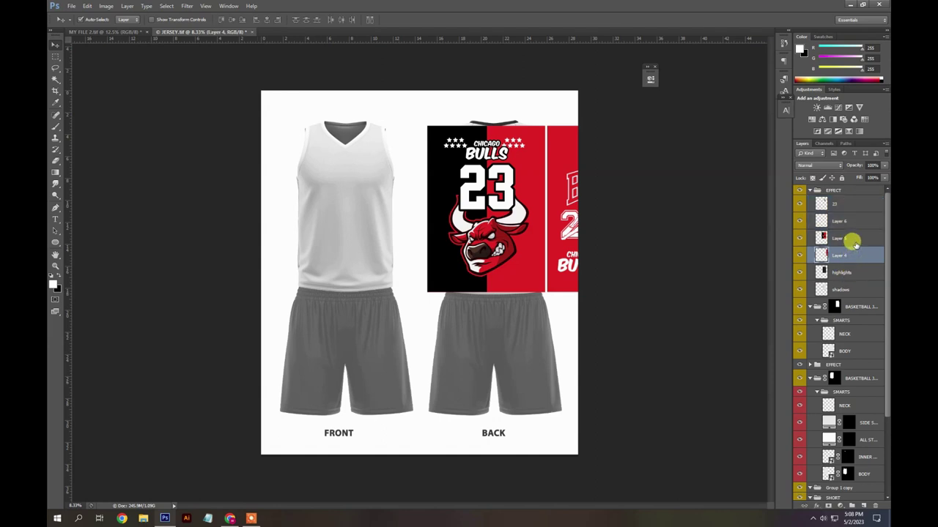
{"action": "left_click_drag", "start_coordinate": [846, 242], "coordinate": [873, 332]}
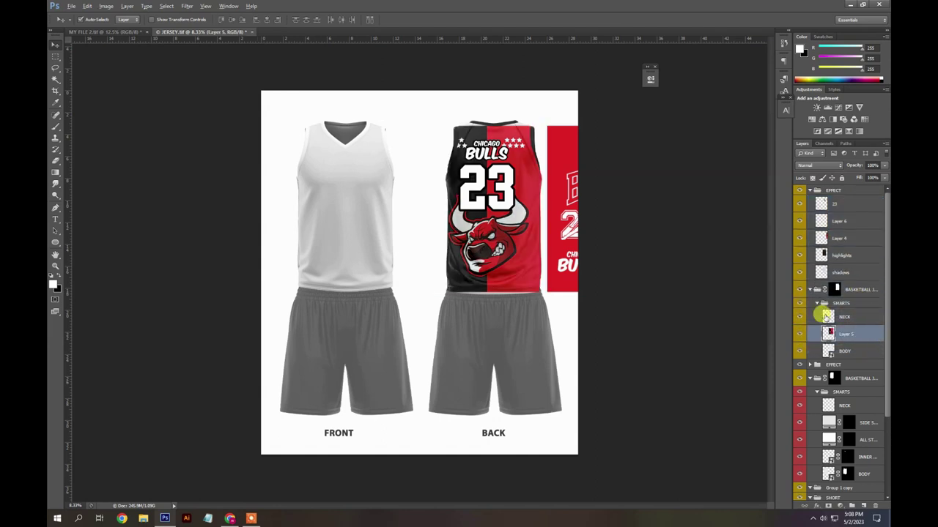
{"action": "key", "text": "ctrl+t"}
{"action": "left_click_drag", "start_coordinate": [520, 213], "coordinate": [527, 213]}
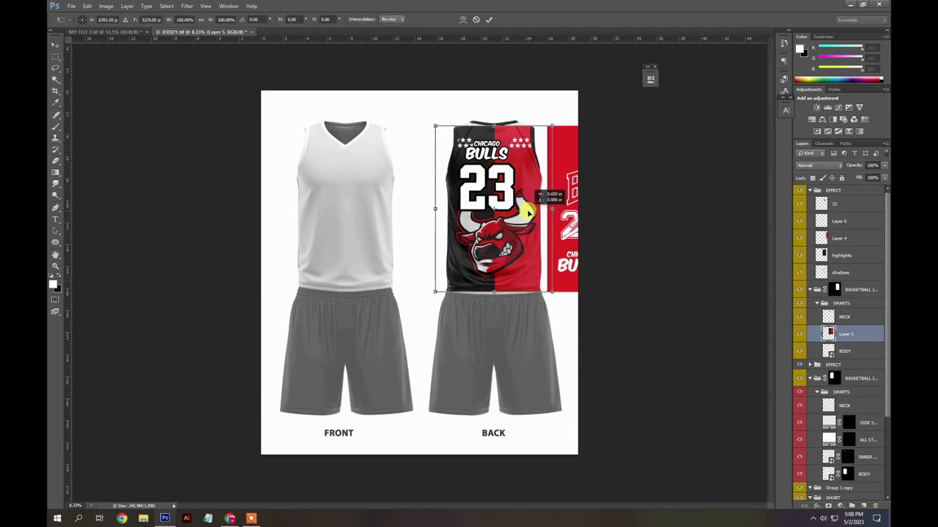
{"action": "left_click_drag", "start_coordinate": [494, 292], "coordinate": [496, 294]}
{"action": "left_click_drag", "start_coordinate": [494, 126], "coordinate": [496, 116]}
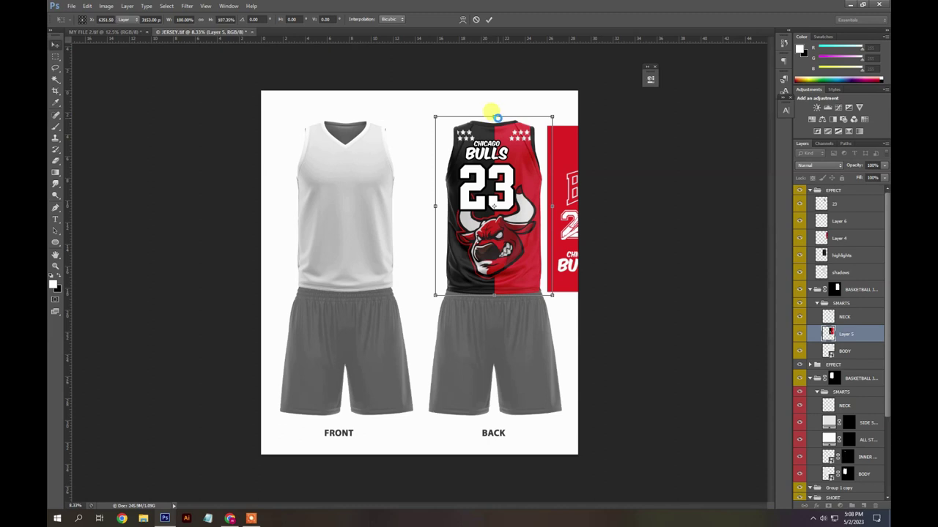
{"action": "key", "text": "Return"}
{"action": "left_click", "coordinate": [843, 317]}
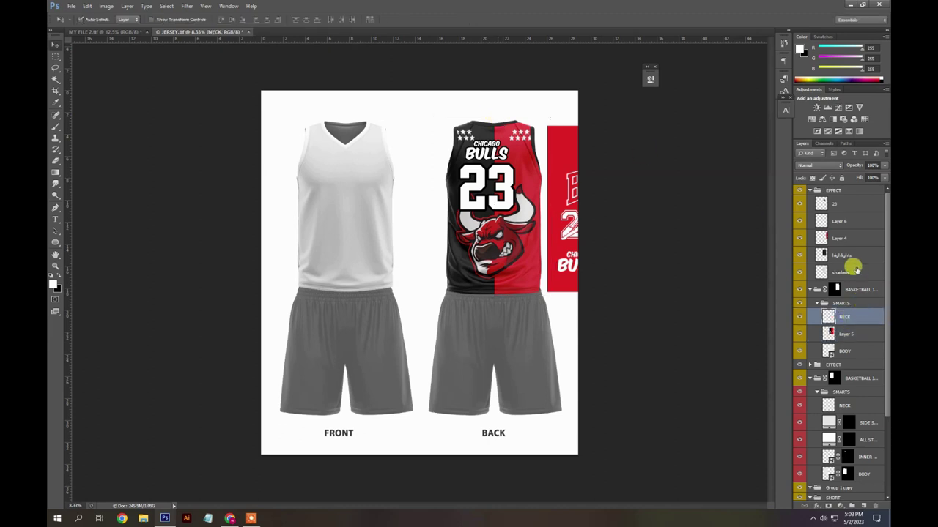
{"action": "left_click", "coordinate": [840, 220]}
{"action": "key", "text": "ctrl+t"}
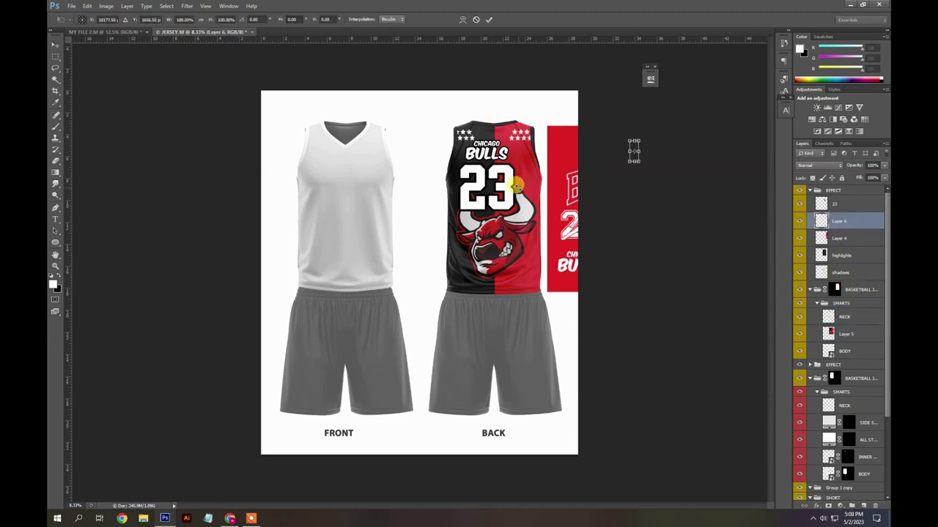
{"action": "key", "text": "Return"}
Shift the 23 and CHICAGO BULLS layer sideways to centre it on the back jersey
{"action": "left_click", "coordinate": [862, 203]}
{"action": "key", "text": "ctrl+t"}
{"action": "left_click_drag", "start_coordinate": [496, 188], "coordinate": [504, 189]}
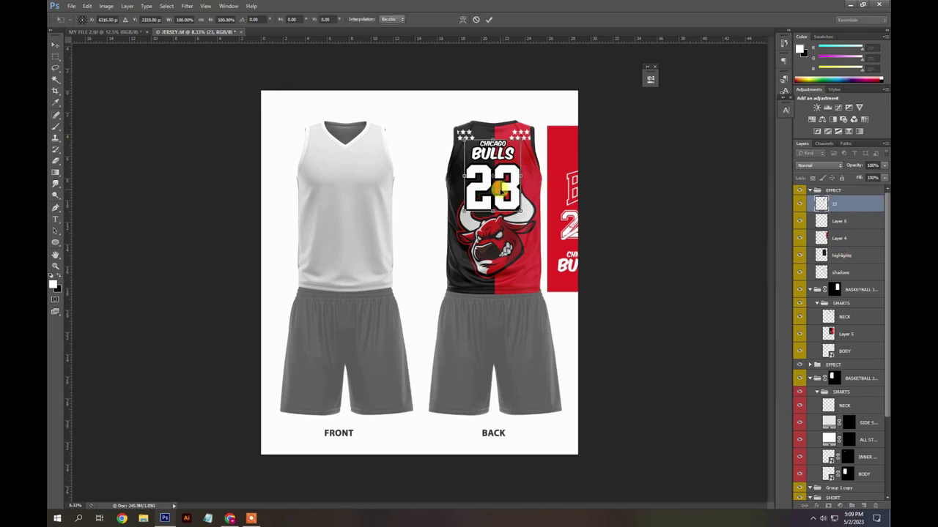
{"action": "key", "text": "Return"}
Move Layer 4 above BODY in the front jersey's SMARTS group, position it over the front jersey, and scale it to about 83% width and 102% height
{"action": "left_click", "coordinate": [843, 239]}
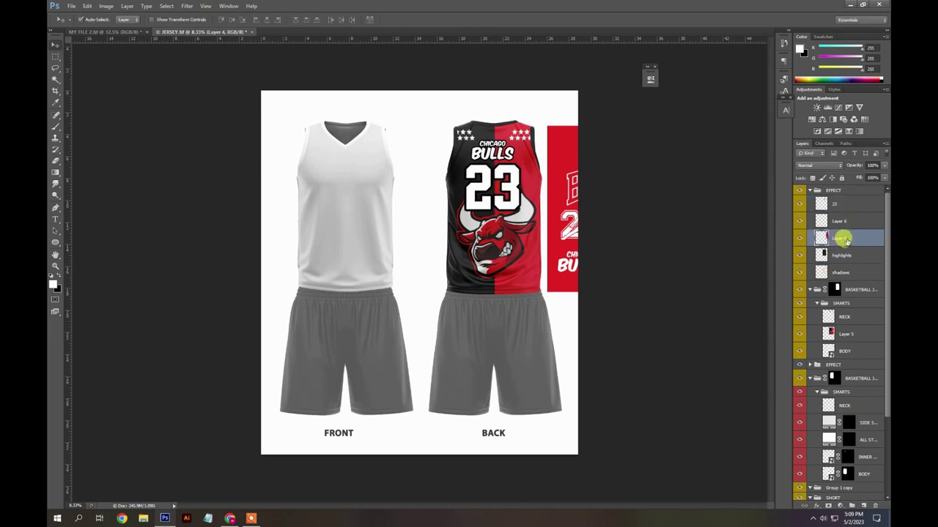
{"action": "left_click_drag", "start_coordinate": [842, 238], "coordinate": [867, 353]}
{"action": "key", "text": "ctrl+t"}
{"action": "left_click_drag", "start_coordinate": [560, 196], "coordinate": [322, 196]}
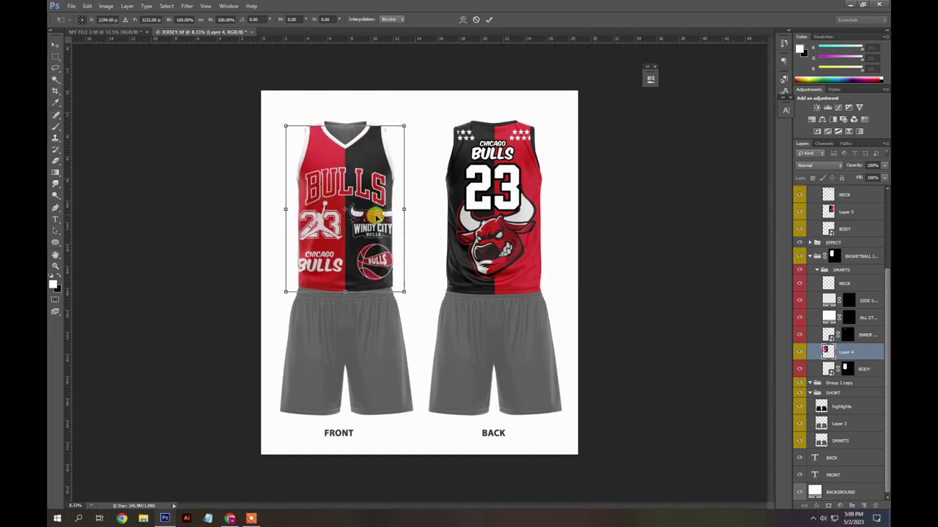
{"action": "left_click_drag", "start_coordinate": [404, 208], "coordinate": [389, 213]}
{"action": "left_click_drag", "start_coordinate": [340, 128], "coordinate": [345, 121]}
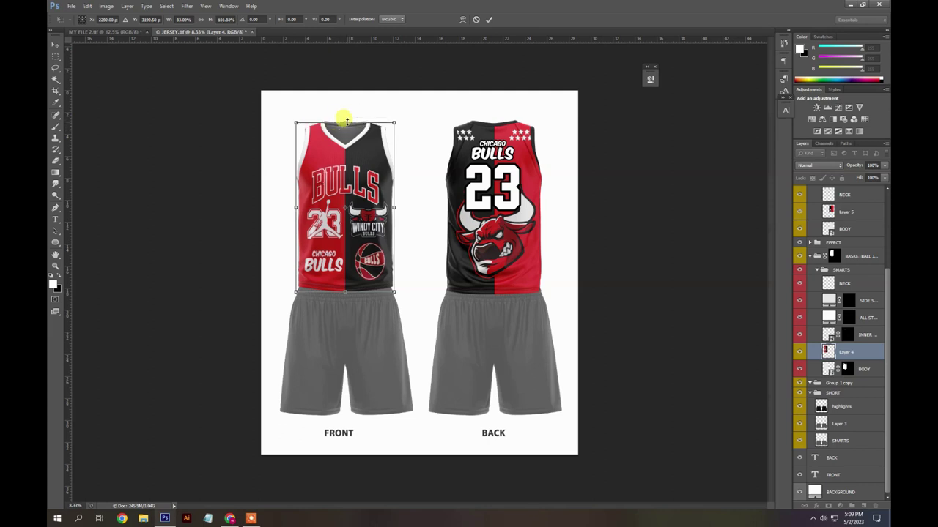
{"action": "key", "text": "Return"}
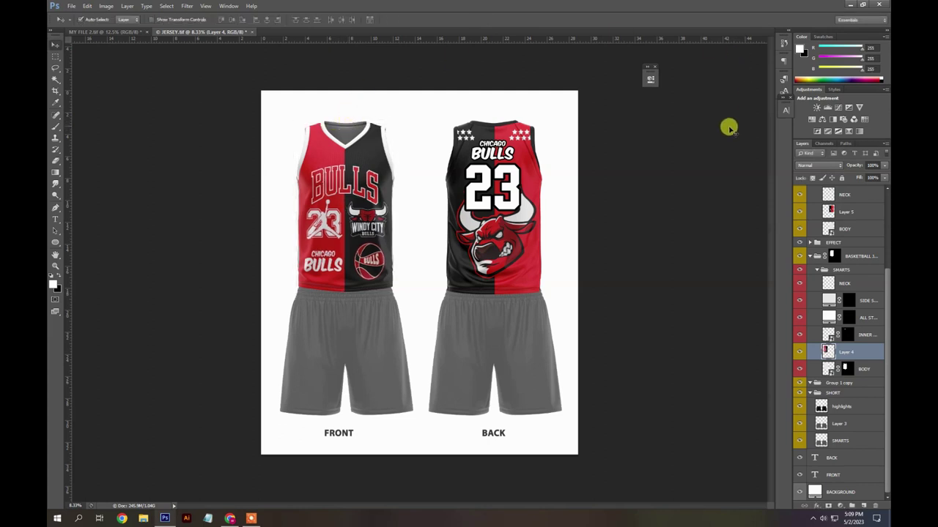
{"action": "scroll", "coordinate": [862, 234], "scroll_direction": "up", "scroll_amount": 1}
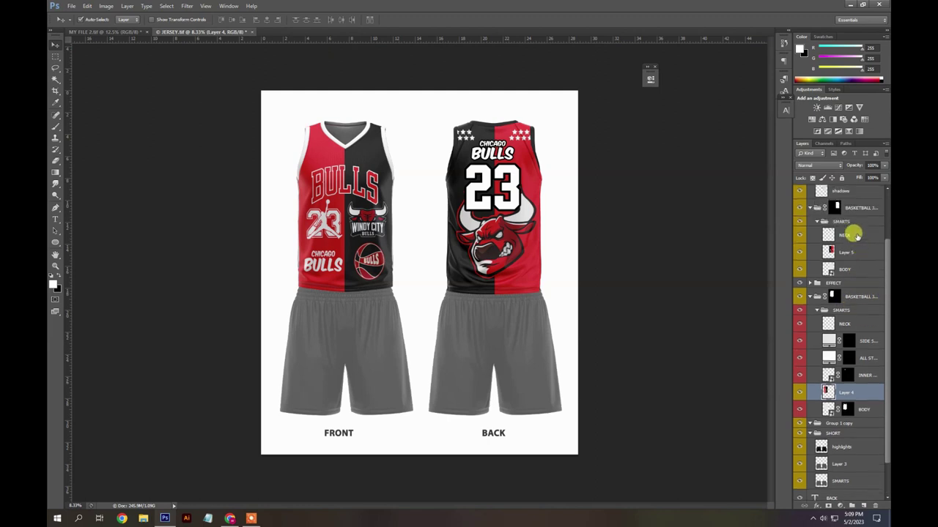
{"action": "left_click", "coordinate": [857, 235]}
{"action": "scroll", "coordinate": [857, 234], "scroll_direction": "up", "scroll_amount": 1}
{"action": "key", "text": "ctrl+t"}
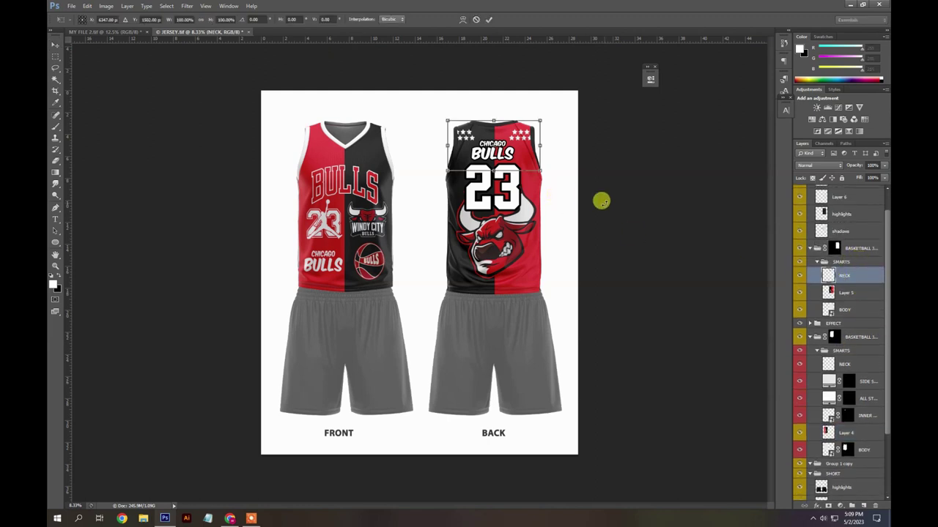
{"action": "key", "text": "Return"}
{"action": "scroll", "coordinate": [863, 251], "scroll_direction": "up", "scroll_amount": 1}
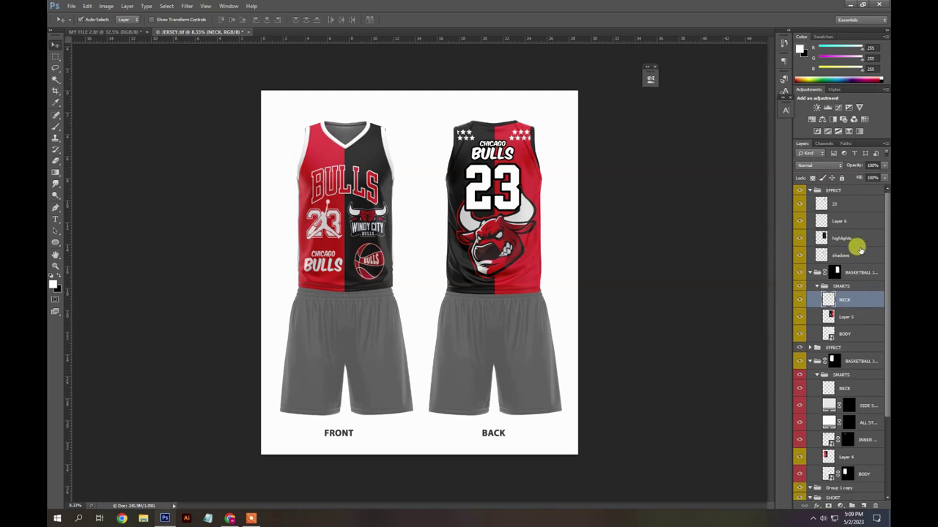
Position the NBA logo on Layer 6 on the front jersey's upper black chest, beside the V-neck
{"action": "left_click", "coordinate": [842, 255]}
{"action": "left_click", "coordinate": [843, 220]}
{"action": "key", "text": "ctrl+t"}
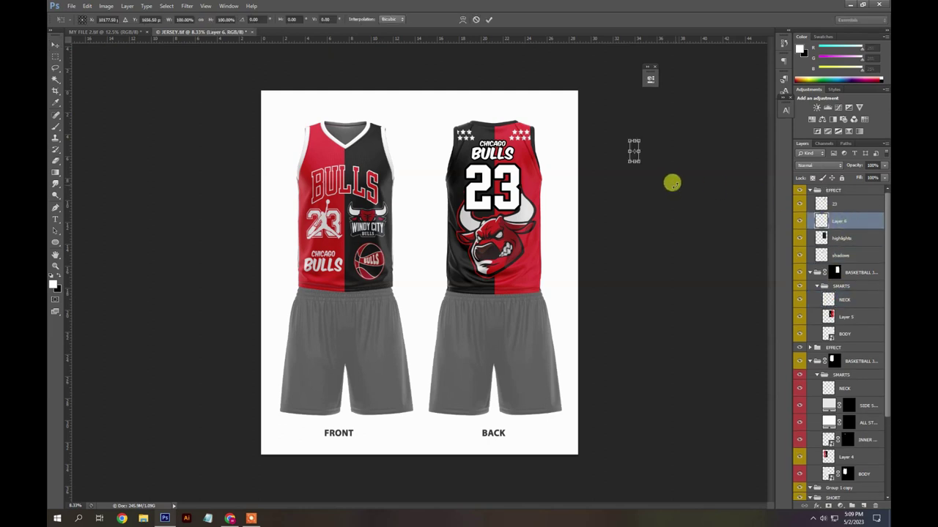
{"action": "key", "text": "ctrl+0"}
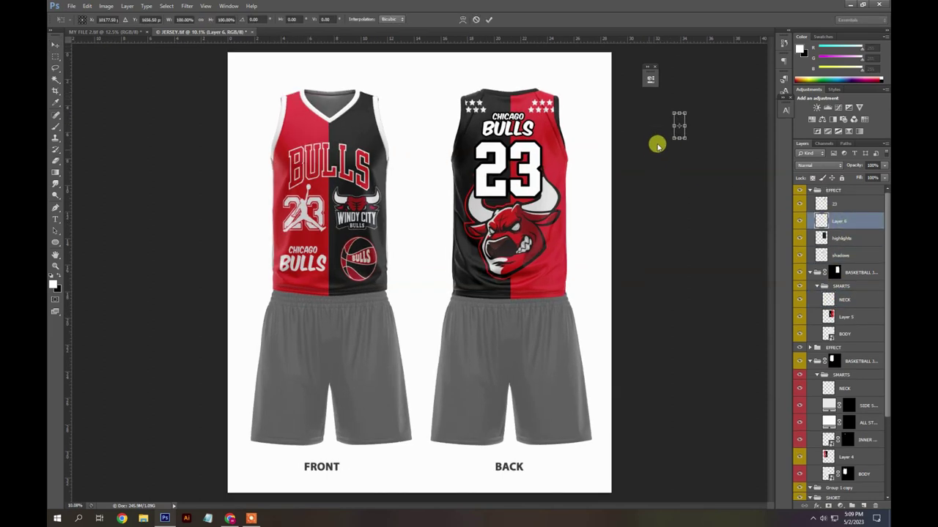
{"action": "left_click_drag", "start_coordinate": [645, 134], "coordinate": [359, 131]}
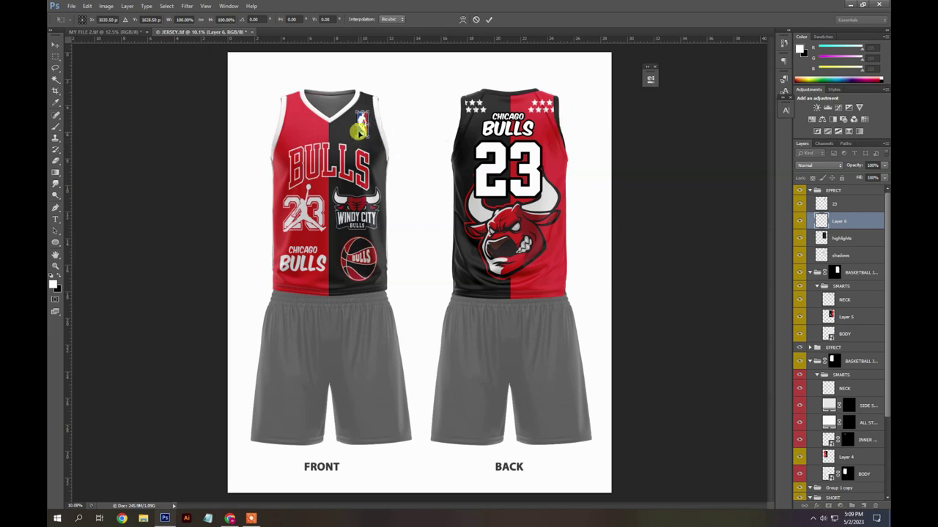
{"action": "key", "text": "Return"}
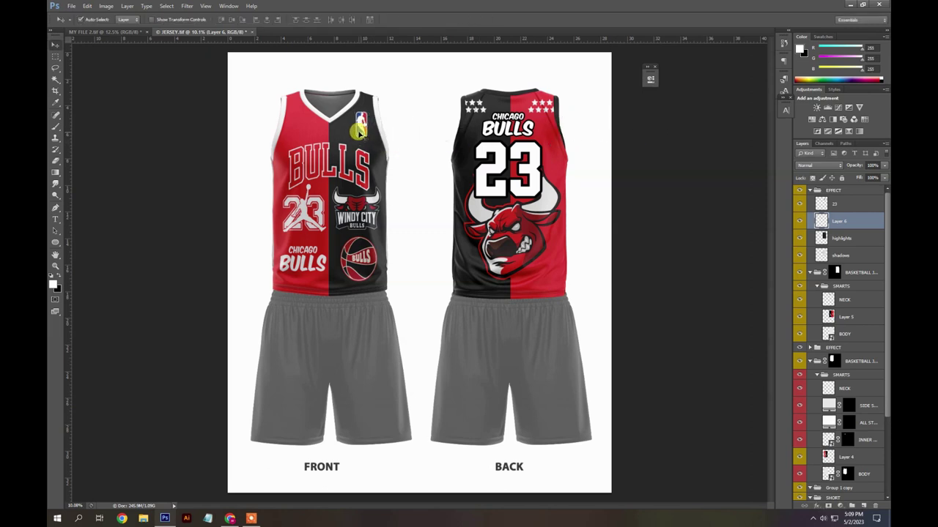
{"action": "left_click", "coordinate": [331, 121]}
{"action": "scroll", "coordinate": [858, 360], "scroll_direction": "down", "scroll_amount": 2}
{"action": "left_click", "coordinate": [850, 295]}
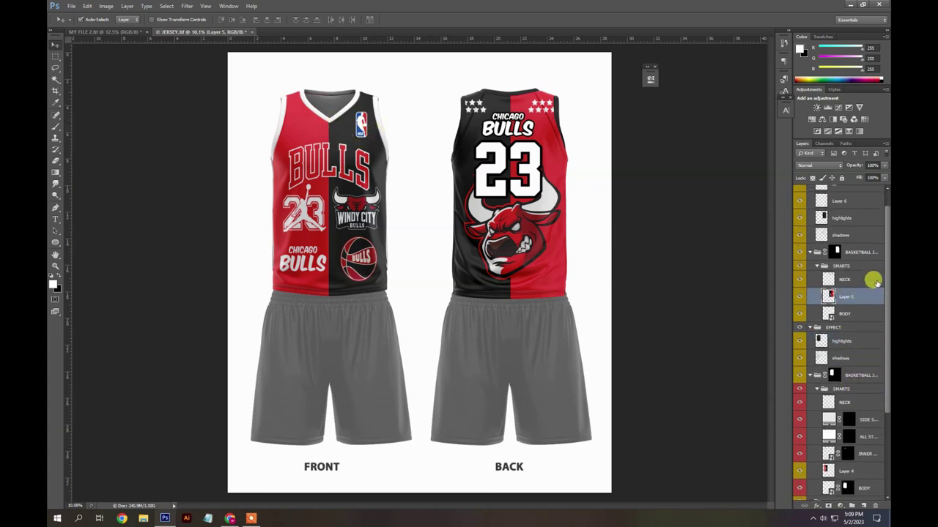
{"action": "left_click", "coordinate": [845, 282]}
{"action": "left_click", "coordinate": [827, 280], "text": "ctrl"}
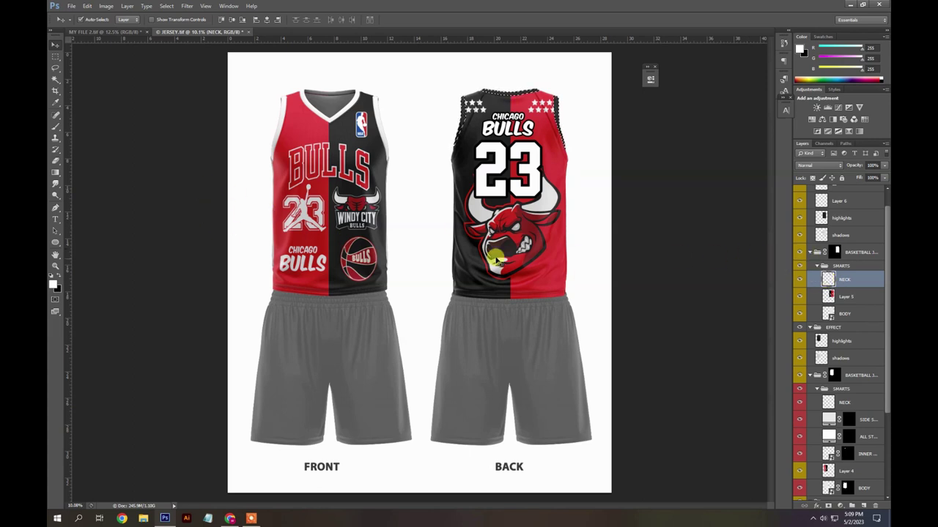
{"action": "key", "text": "ctrl+d"}
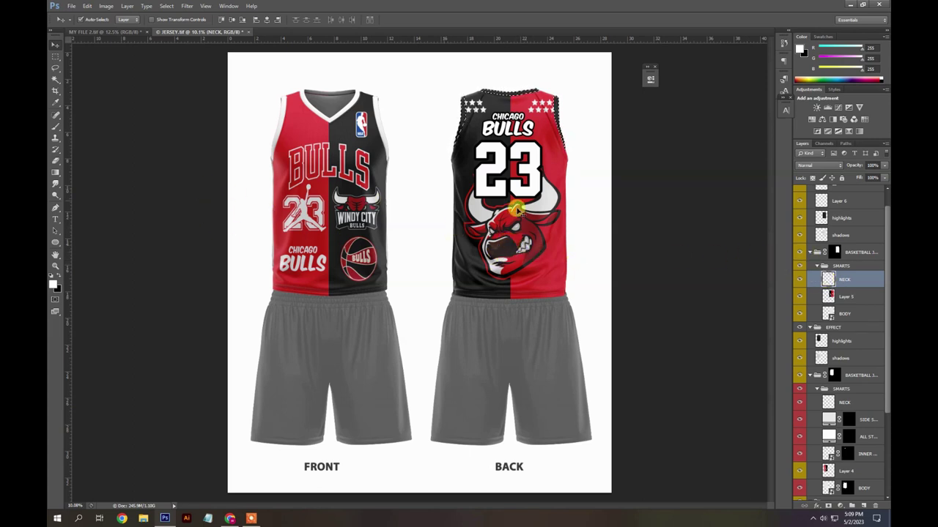
Fill the neck and armhole trim on the front jersey's NECK layer with black
{"action": "left_click", "coordinate": [832, 402]}
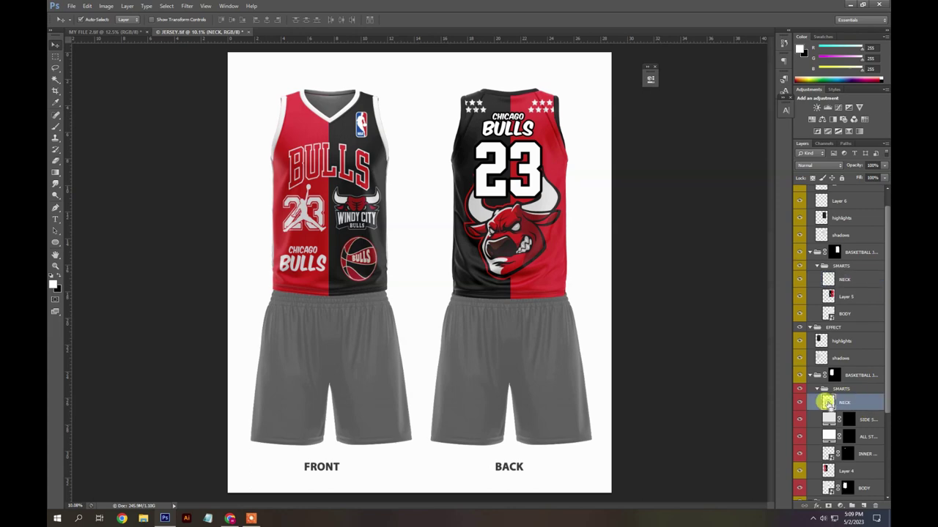
{"action": "left_click", "coordinate": [826, 402], "text": "ctrl"}
{"action": "key", "text": "ctrl+d"}
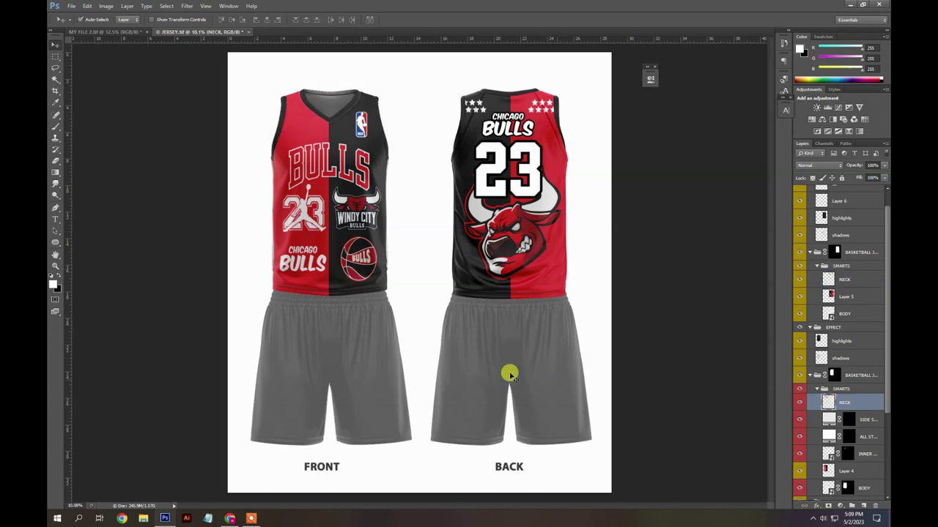
{"action": "scroll", "coordinate": [279, 260], "scroll_direction": "down", "scroll_amount": 3}
{"action": "scroll", "coordinate": [285, 255], "scroll_direction": "up", "scroll_amount": 2}
{"action": "left_click", "coordinate": [501, 261]}
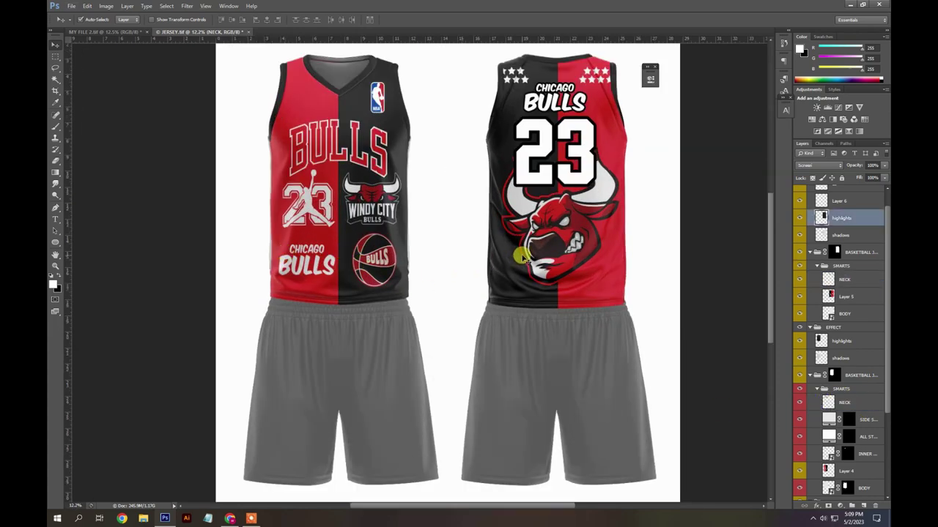
{"action": "scroll", "coordinate": [569, 303], "scroll_direction": "down", "scroll_amount": 1}
{"action": "scroll", "coordinate": [560, 293], "scroll_direction": "down", "scroll_amount": 1}
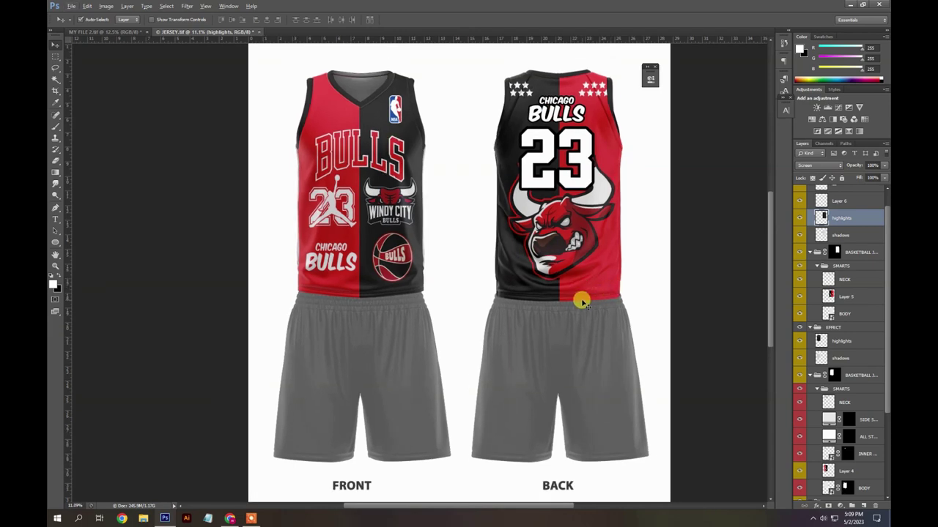
Fill the area between the two shorts' centre lines with black on a new layer above Layer 3, and clip it to Layer 3
{"action": "scroll", "coordinate": [867, 411], "scroll_direction": "down", "scroll_amount": 3}
{"action": "left_click", "coordinate": [839, 431]}
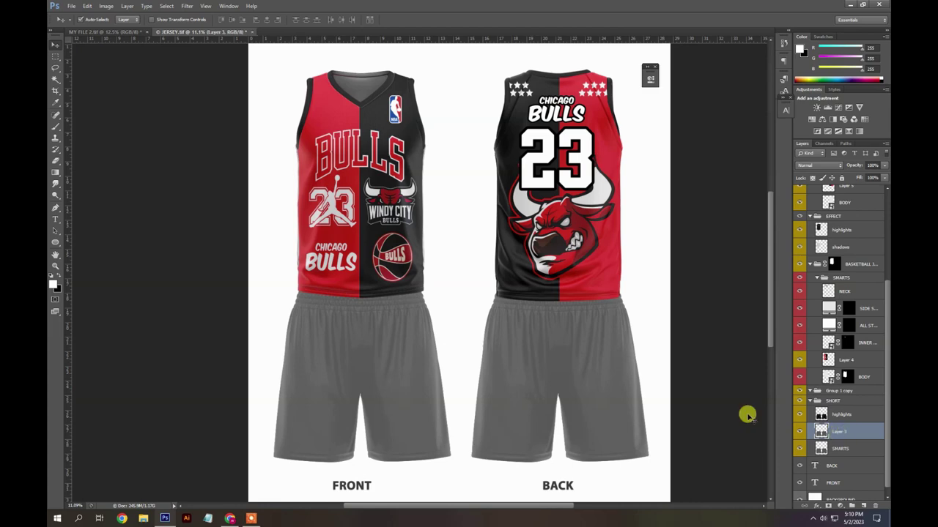
{"action": "key", "text": "m"}
{"action": "left_click_drag", "start_coordinate": [360, 287], "coordinate": [557, 476]}
{"action": "left_click", "coordinate": [557, 470]}
{"action": "left_click", "coordinate": [862, 505]}
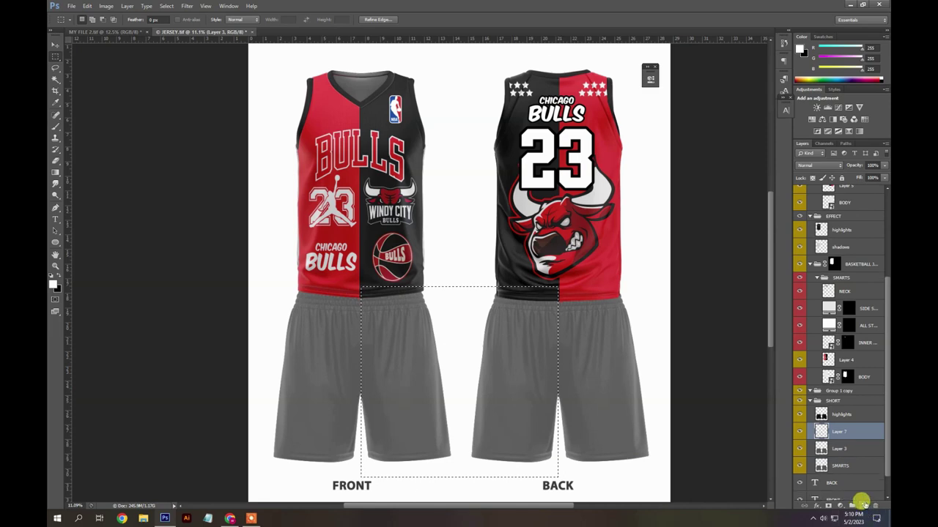
{"action": "key", "text": "ctrl+BackSpace"}
{"action": "key", "text": "ctrl+d"}
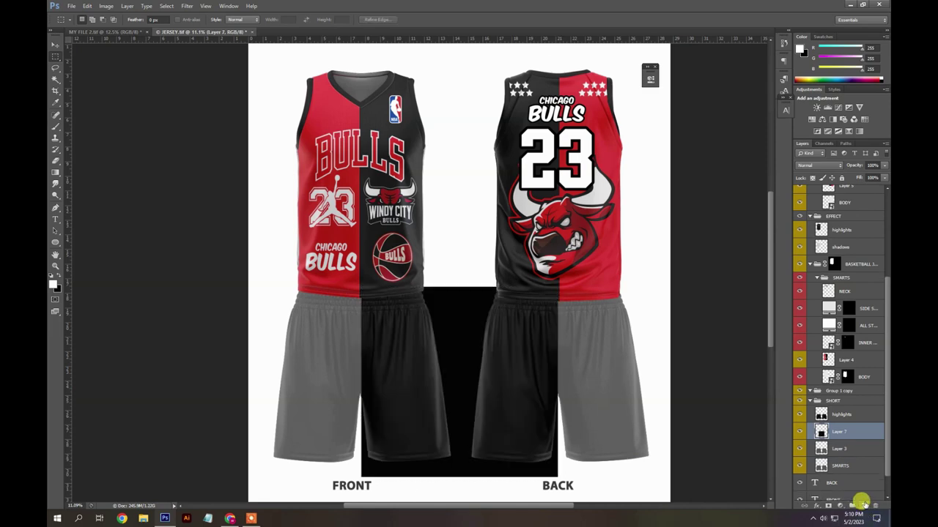
{"action": "key", "text": "ctrl+alt+g"}
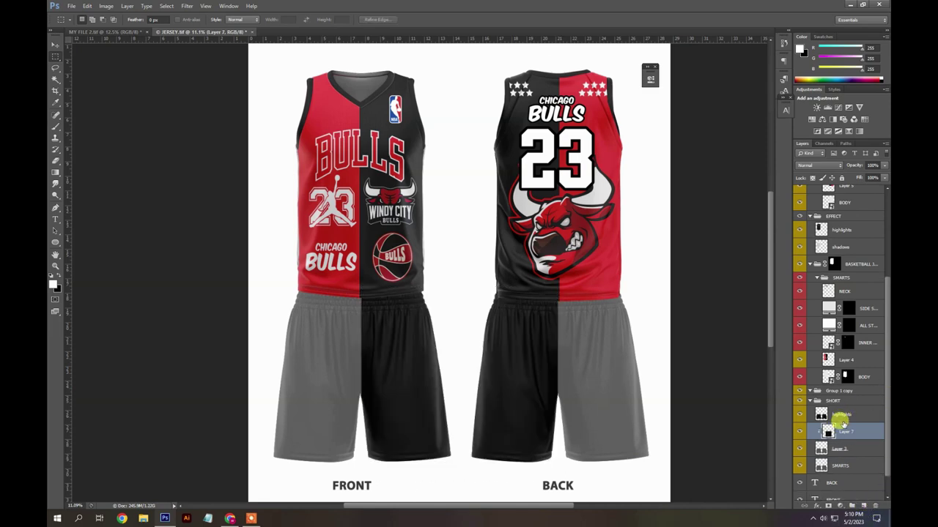
Marquee the grey half of the back shorts and sample the red of the MY FILE 2 artwork as foreground colour
{"action": "left_click_drag", "start_coordinate": [556, 463], "coordinate": [646, 280]}
{"action": "left_click", "coordinate": [129, 32]}
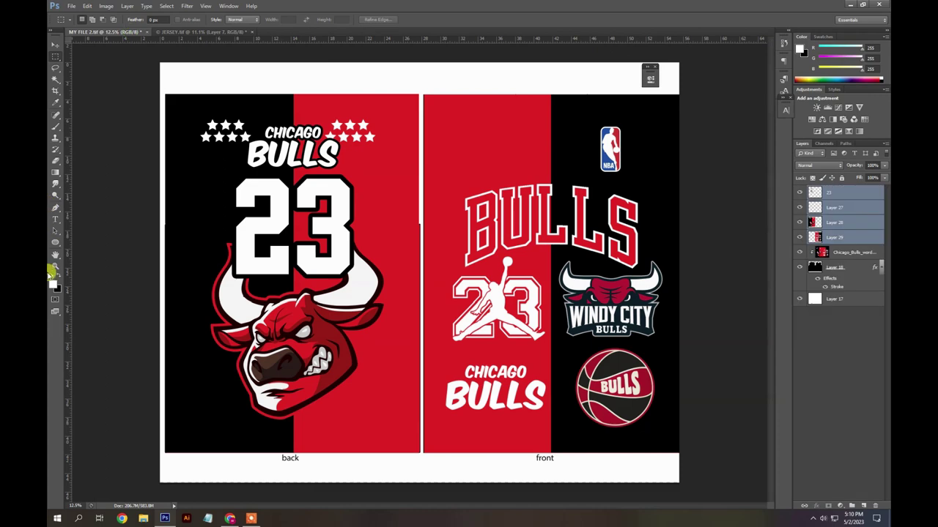
{"action": "left_click", "coordinate": [55, 285]}
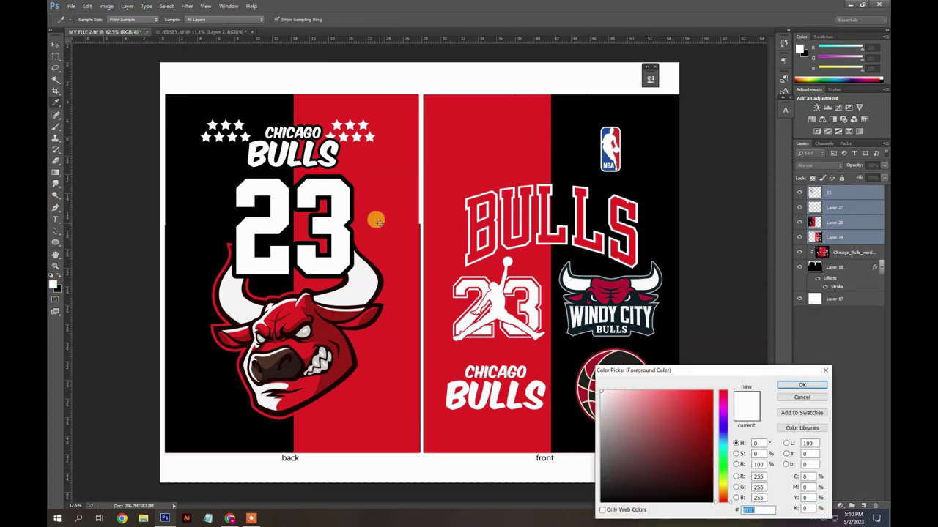
{"action": "left_click", "coordinate": [786, 387]}
{"action": "left_click", "coordinate": [185, 32]}
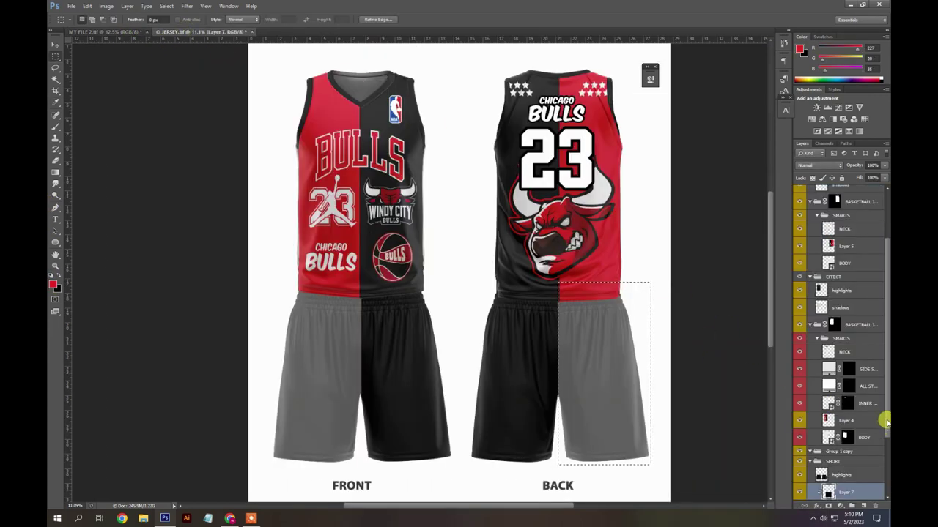
Fill the selected half of the back shorts with the sampled red and nudge Layer 7 slightly sideways
{"action": "key", "text": "Delete"}
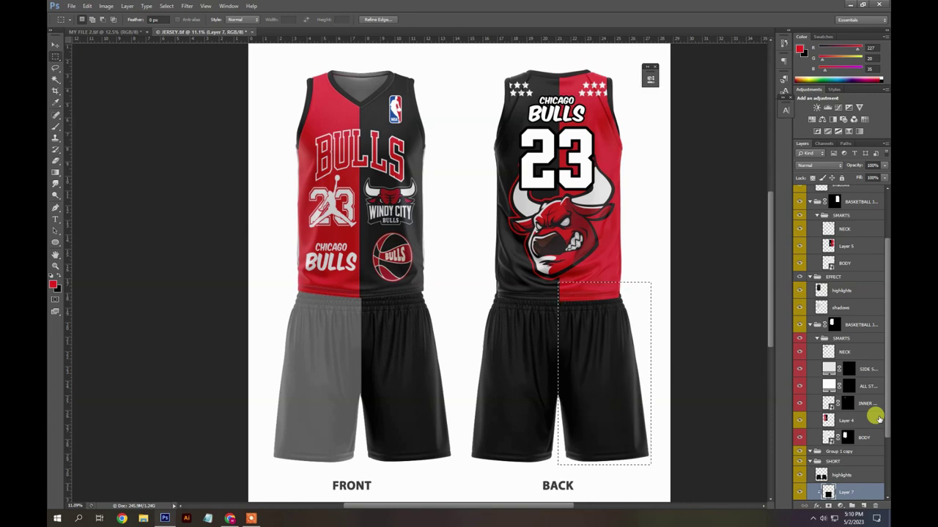
{"action": "key", "text": "ctrl+z"}
{"action": "key", "text": "x"}
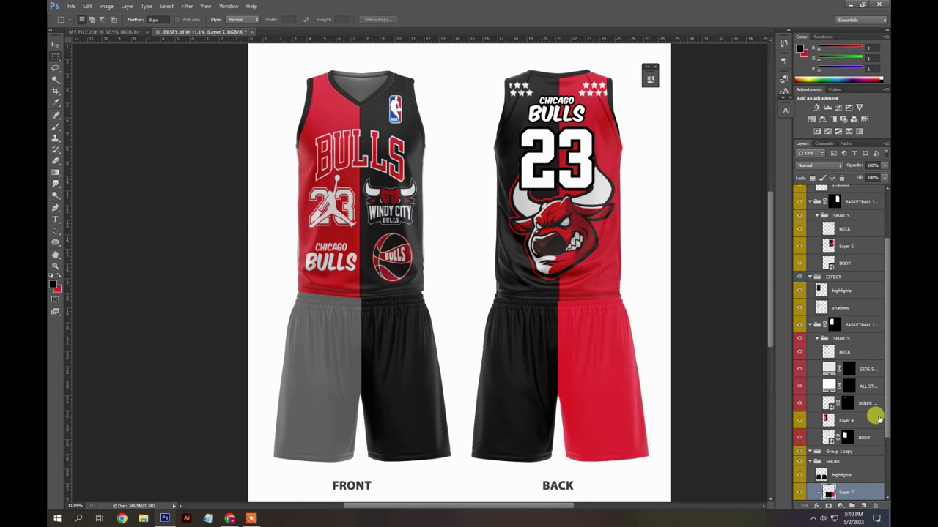
{"action": "key", "text": "ctrl+t"}
{"action": "key", "text": "shift+Right"}
{"action": "key", "text": "Return"}
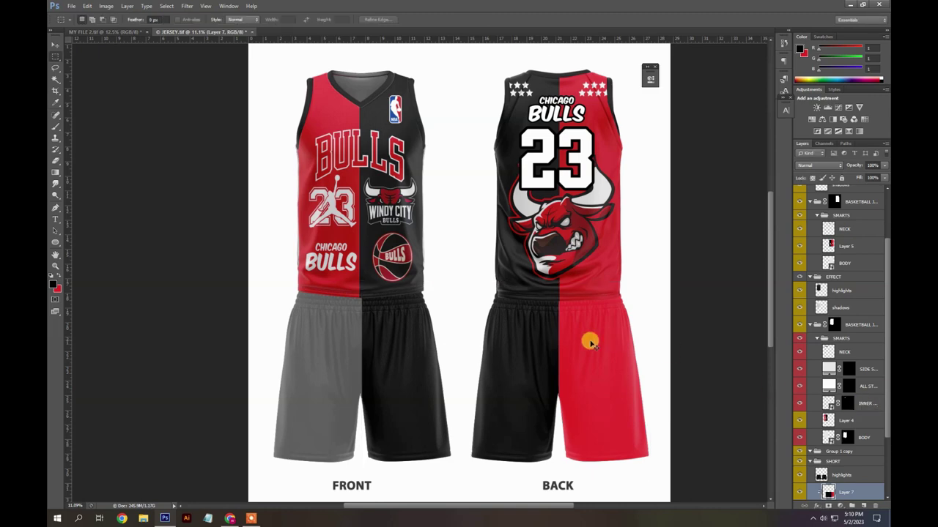
Fill the grey half of the front shorts with red and cover the thin gap along their centre line with black
{"action": "left_click_drag", "start_coordinate": [269, 264], "coordinate": [359, 480]}
{"action": "left_click", "coordinate": [359, 480]}
{"action": "key", "text": "ctrl+BackSpace"}
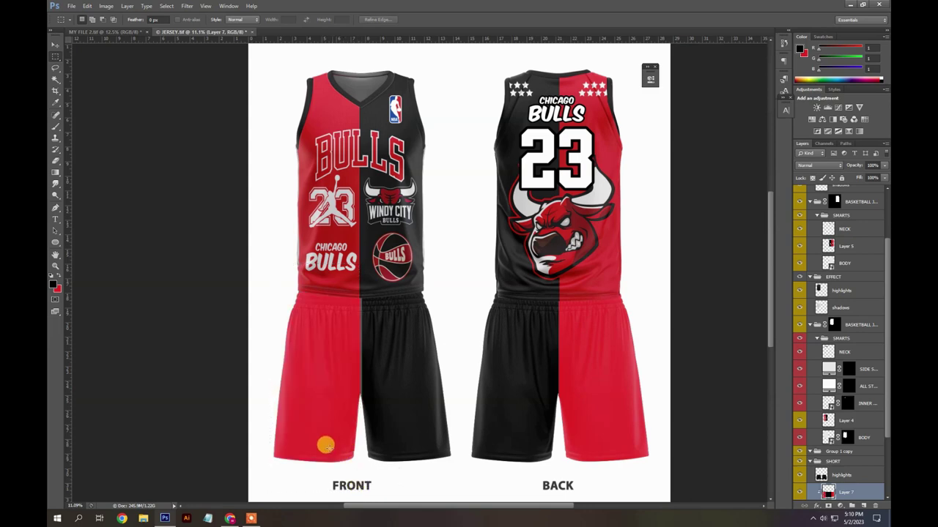
{"action": "scroll", "coordinate": [268, 406], "scroll_direction": "up", "scroll_amount": 2}
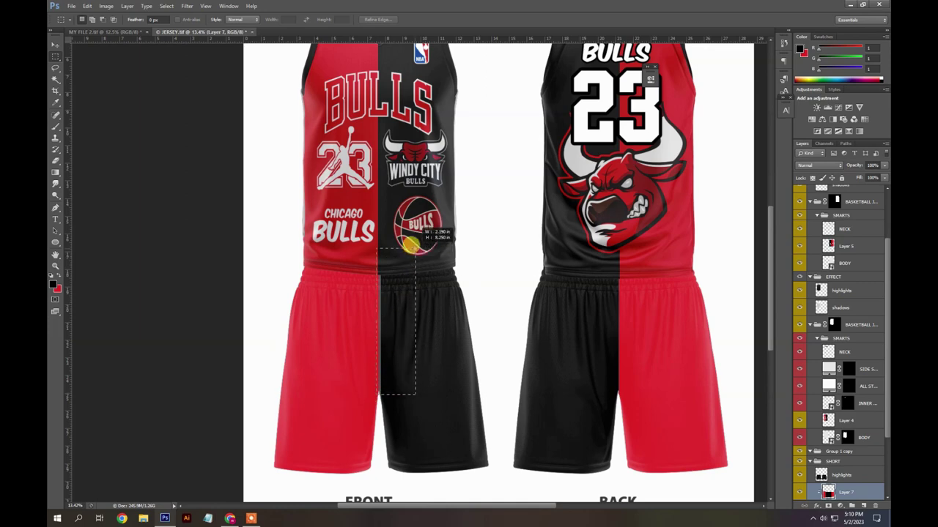
{"action": "left_click_drag", "start_coordinate": [423, 252], "coordinate": [381, 499]}
{"action": "key", "text": "x"}
{"action": "key", "text": "ctrl+d"}
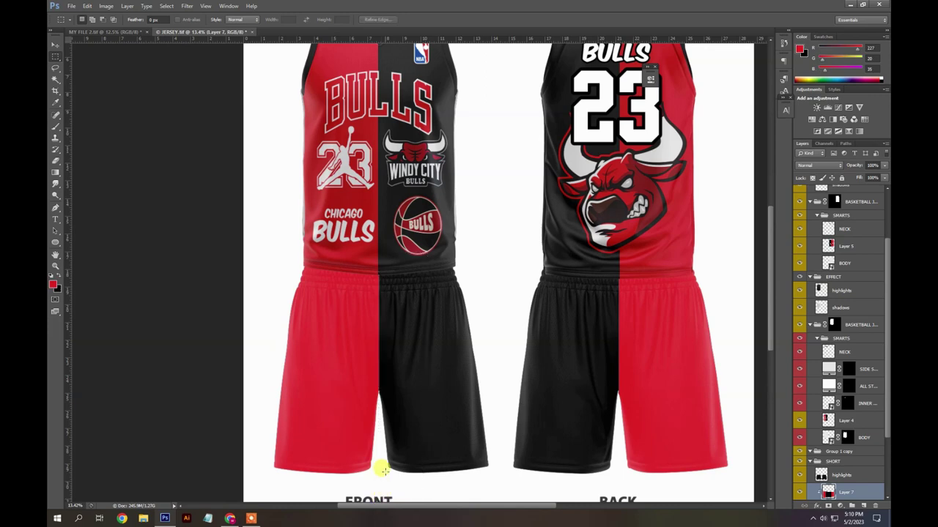
Duplicate the front jersey's NBA logo and place the copy near the hem of the front shorts' black leg
{"action": "scroll", "coordinate": [383, 464], "scroll_direction": "down", "scroll_amount": 3}
{"action": "key", "text": "v"}
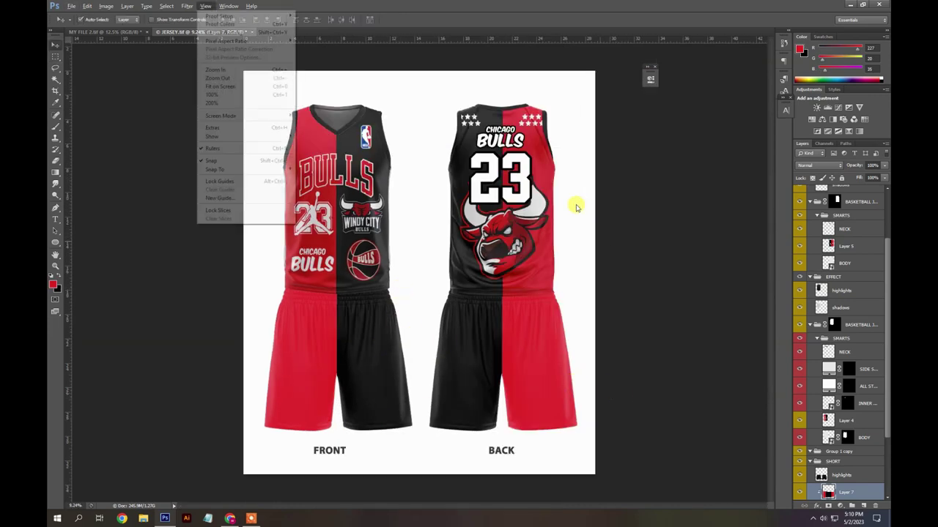
{"action": "left_click", "coordinate": [526, 176]}
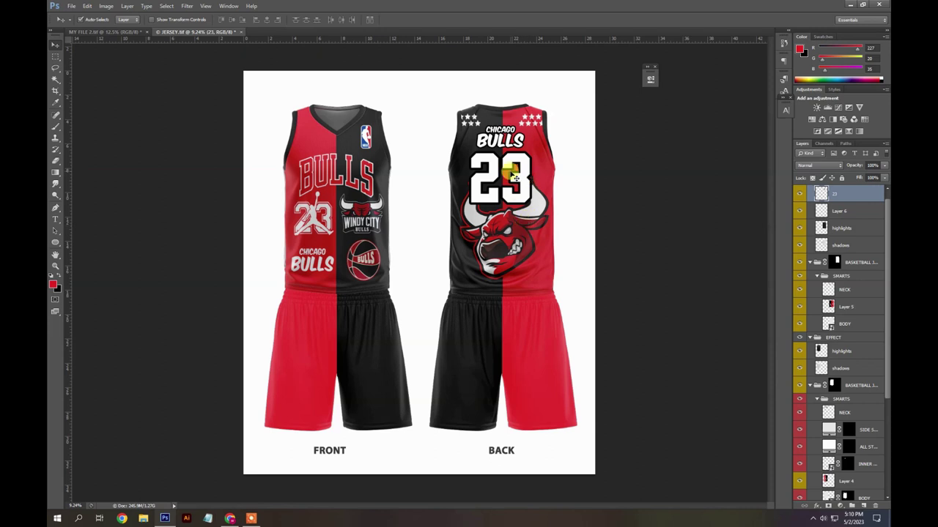
{"action": "left_click", "coordinate": [379, 139]}
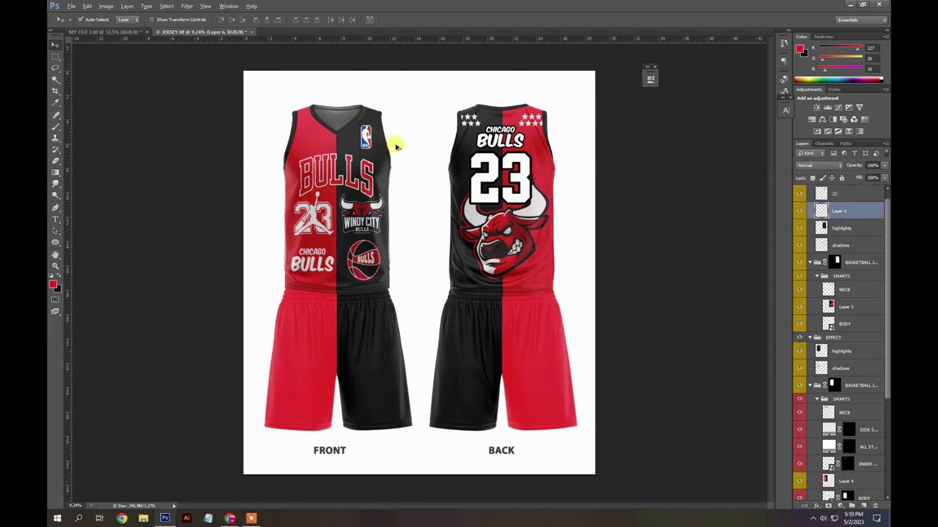
{"action": "left_click_drag", "start_coordinate": [368, 139], "coordinate": [381, 400]}
{"action": "scroll", "coordinate": [586, 332], "scroll_direction": "up", "scroll_amount": 2}
{"action": "left_click", "coordinate": [523, 341]}
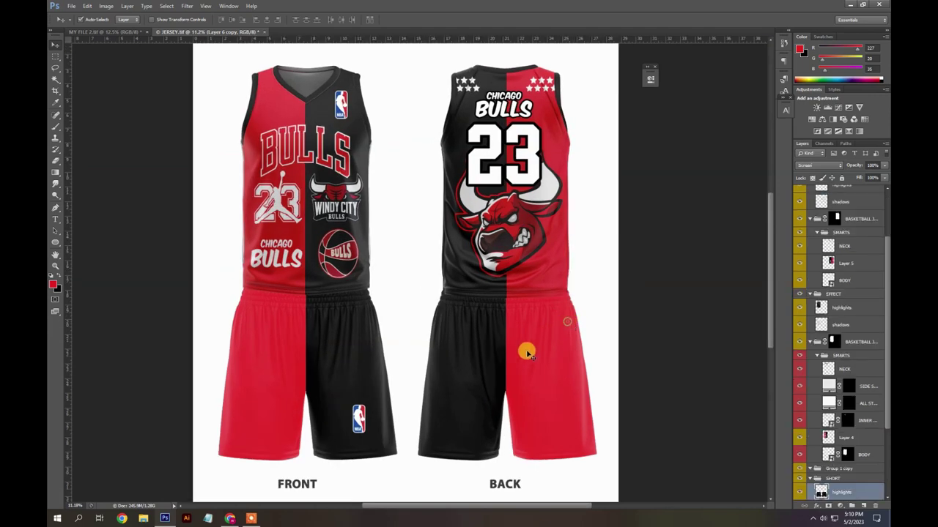
{"action": "scroll", "coordinate": [400, 427], "scroll_direction": "down", "scroll_amount": 1}
{"action": "left_click", "coordinate": [377, 412]}
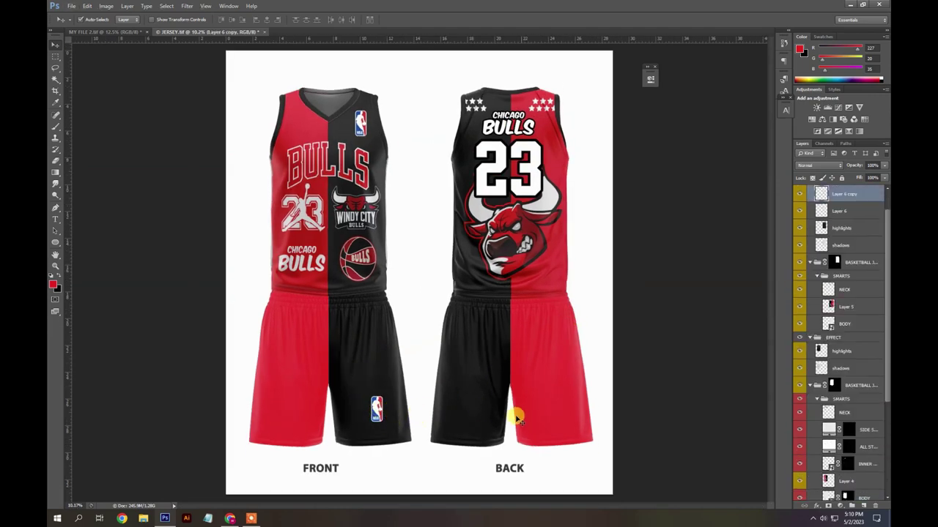
{"action": "left_click", "coordinate": [527, 161]}
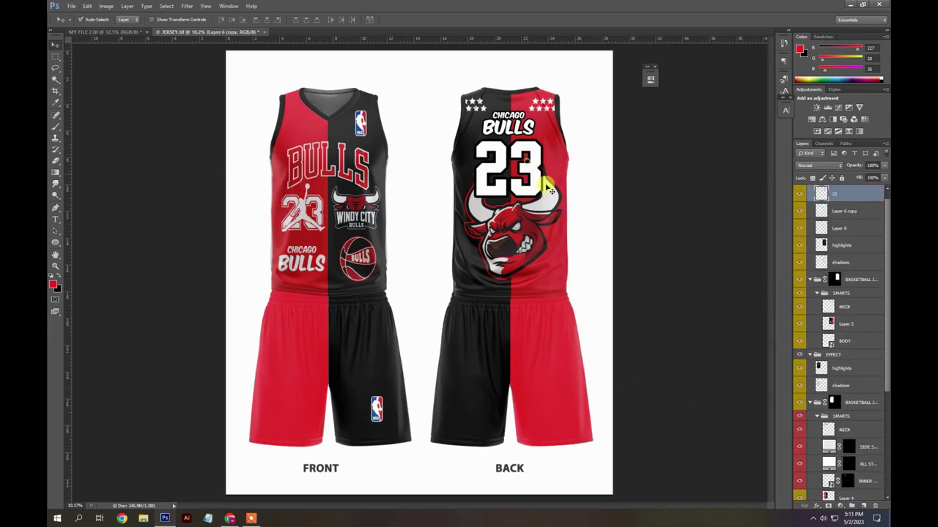
{"action": "scroll", "coordinate": [576, 279], "scroll_direction": "down", "scroll_amount": 2}
{"action": "scroll", "coordinate": [473, 238], "scroll_direction": "up", "scroll_amount": 2}
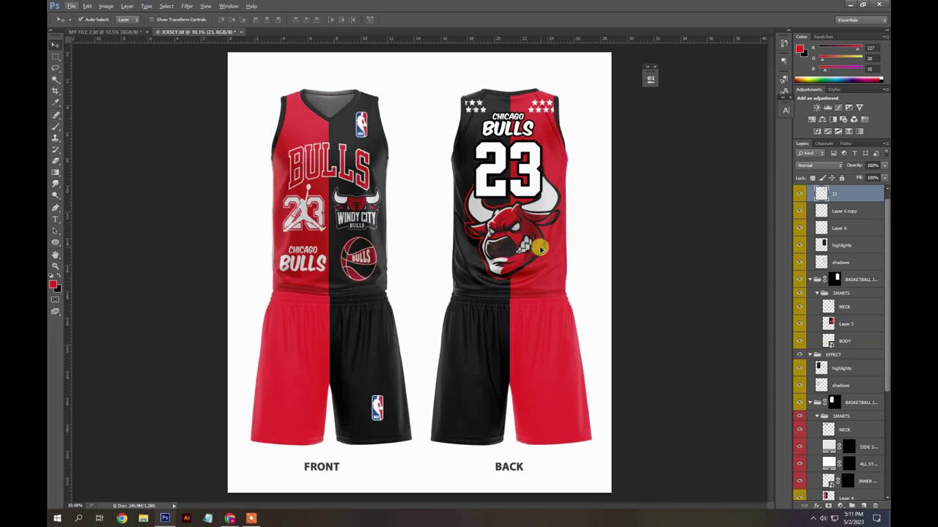
{"action": "left_click", "coordinate": [561, 253]}
{"action": "left_click", "coordinate": [364, 216]}
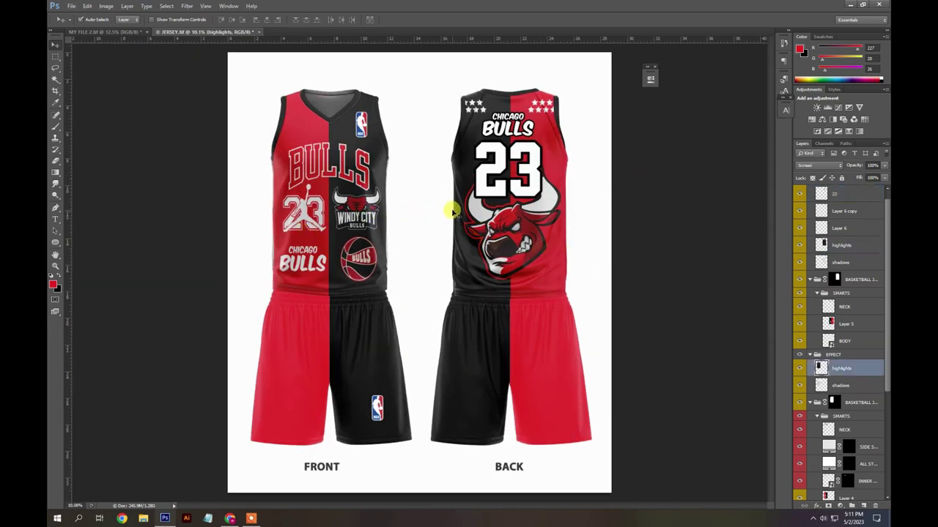
Nudge the CHICAGO BULLS lettering and number 23 slightly sideways on the back jersey
{"action": "left_click", "coordinate": [545, 172]}
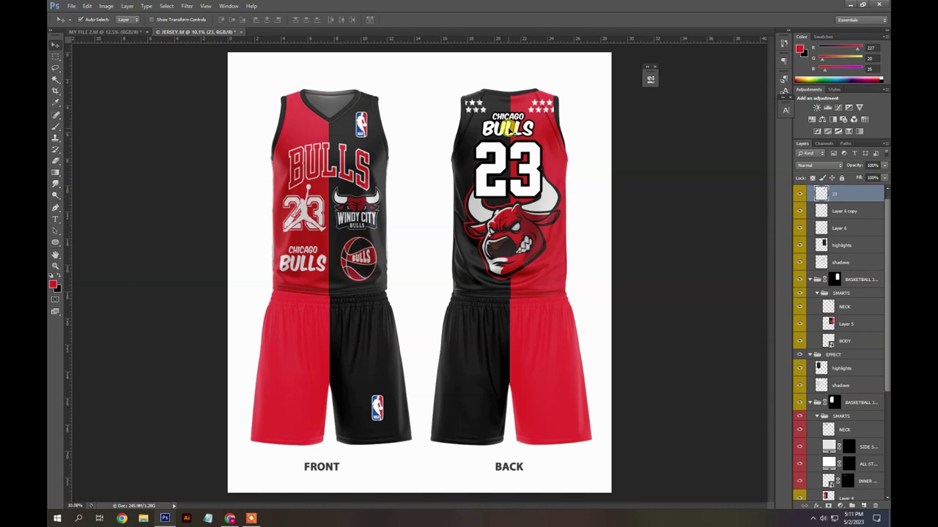
{"action": "left_click_drag", "start_coordinate": [507, 130], "coordinate": [510, 129]}
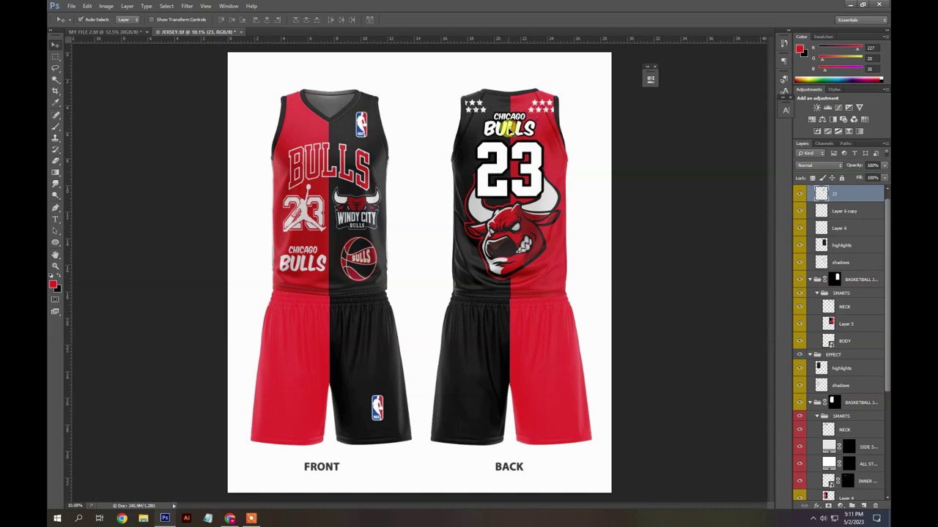
{"action": "left_click", "coordinate": [396, 378]}
{"action": "scroll", "coordinate": [408, 383], "scroll_direction": "down", "scroll_amount": 2}
{"action": "left_click", "coordinate": [395, 194]}
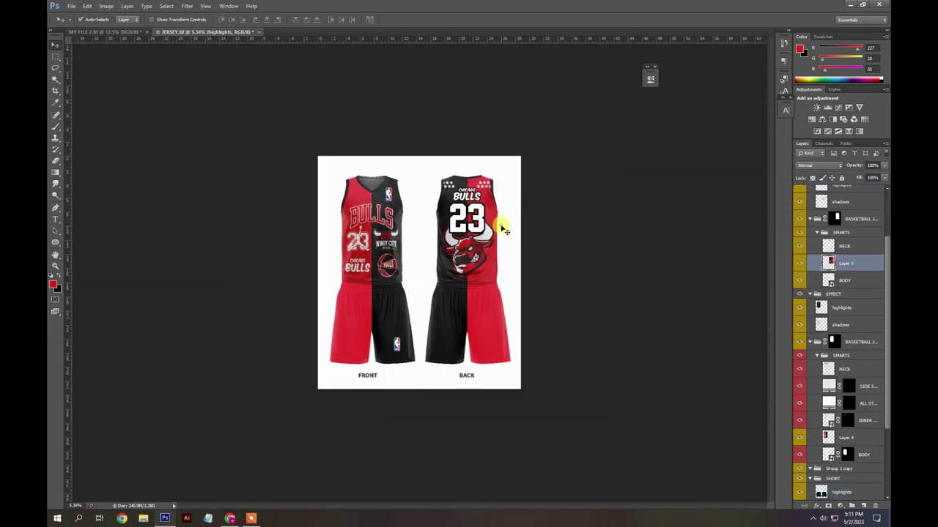
{"action": "left_click", "coordinate": [364, 199]}
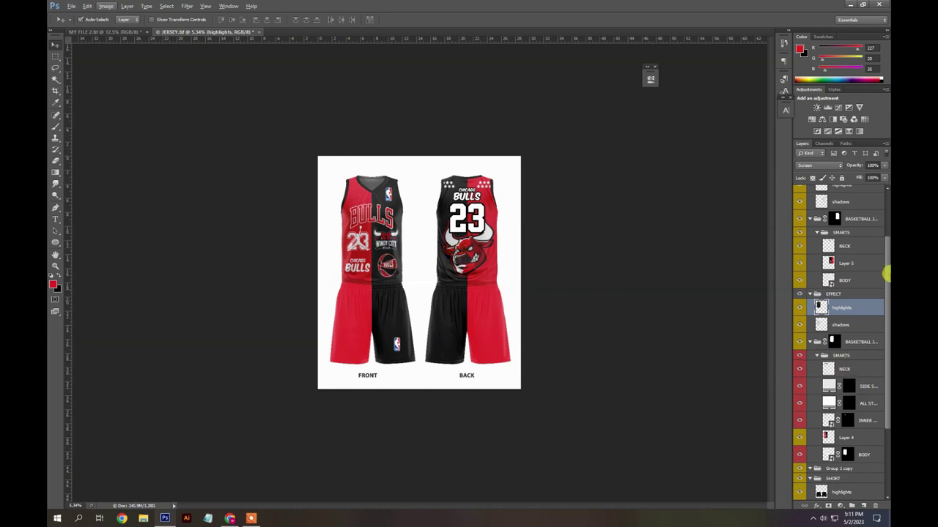
Merge all layers from the shorts' SMARTS layer up to the topmost EFFECT group into one layer
{"action": "scroll", "coordinate": [858, 444], "scroll_direction": "down", "scroll_amount": 3}
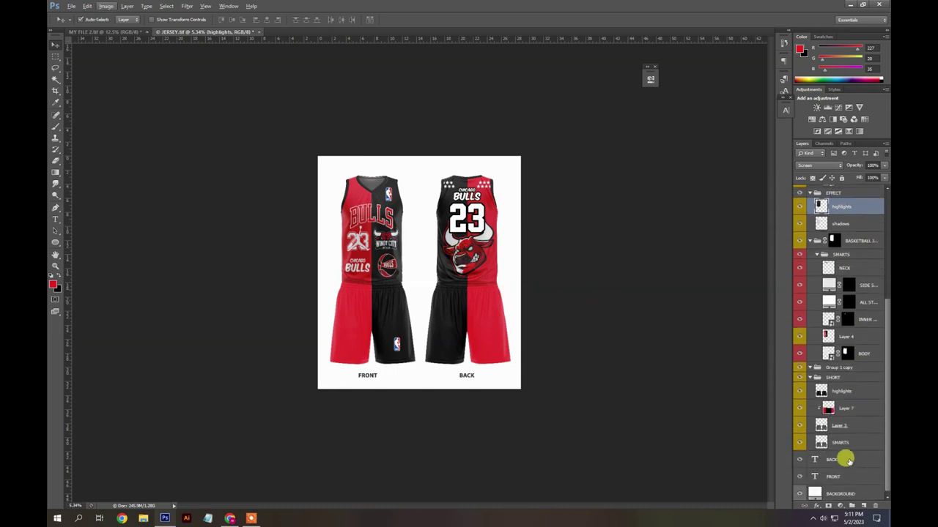
{"action": "left_click", "coordinate": [858, 443]}
{"action": "scroll", "coordinate": [858, 366], "scroll_direction": "up", "scroll_amount": 5}
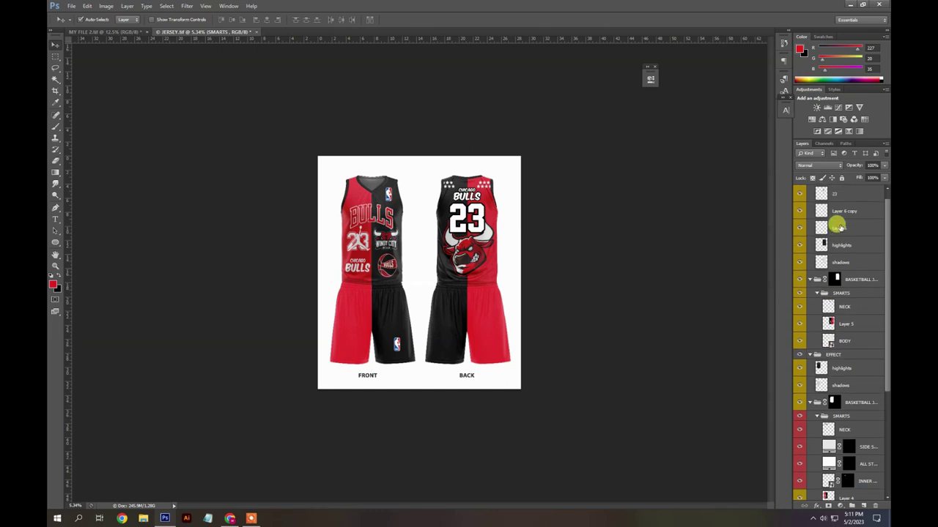
{"action": "left_click", "coordinate": [853, 192], "text": "shift"}
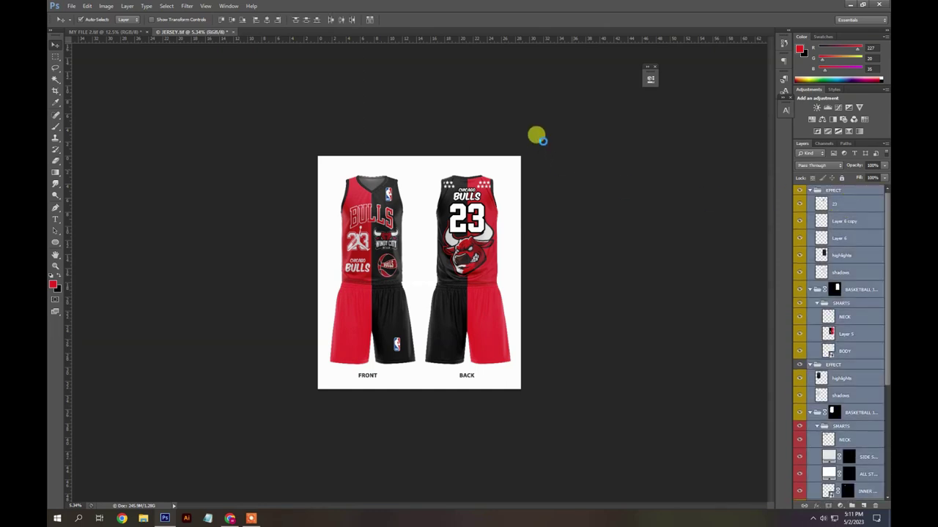
{"action": "key", "text": "ctrl+e"}
Create a new 2000 by 2000 pixel RGB document at 170 pixels/inch with a white background
{"action": "left_click", "coordinate": [71, 7]}
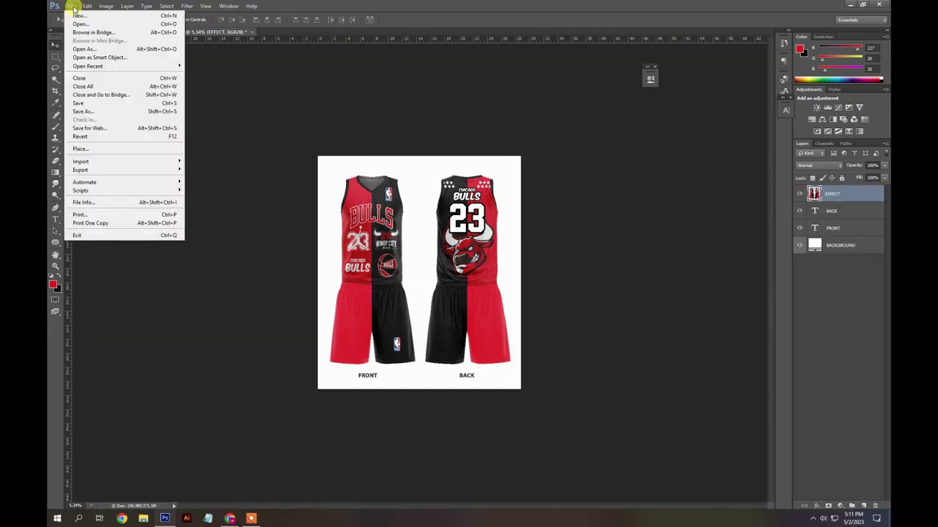
{"action": "left_click", "coordinate": [79, 15]}
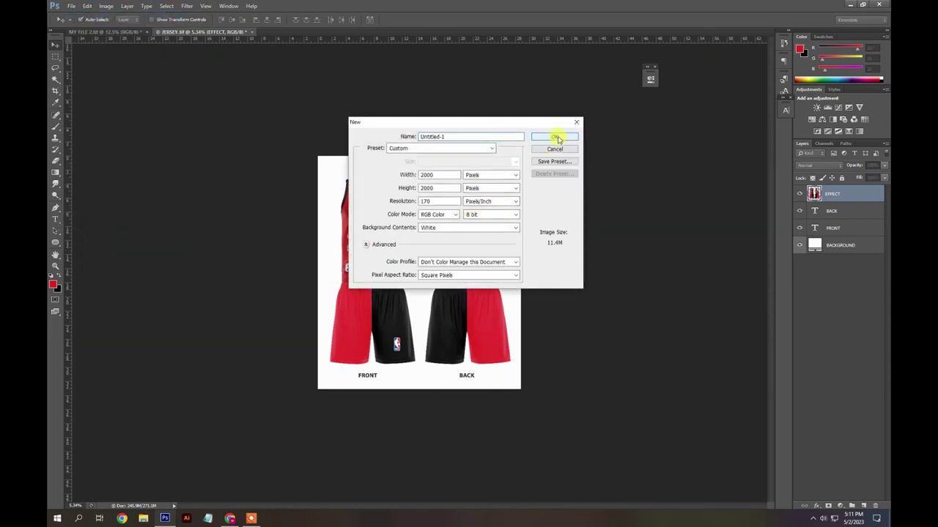
{"action": "left_click", "coordinate": [555, 138]}
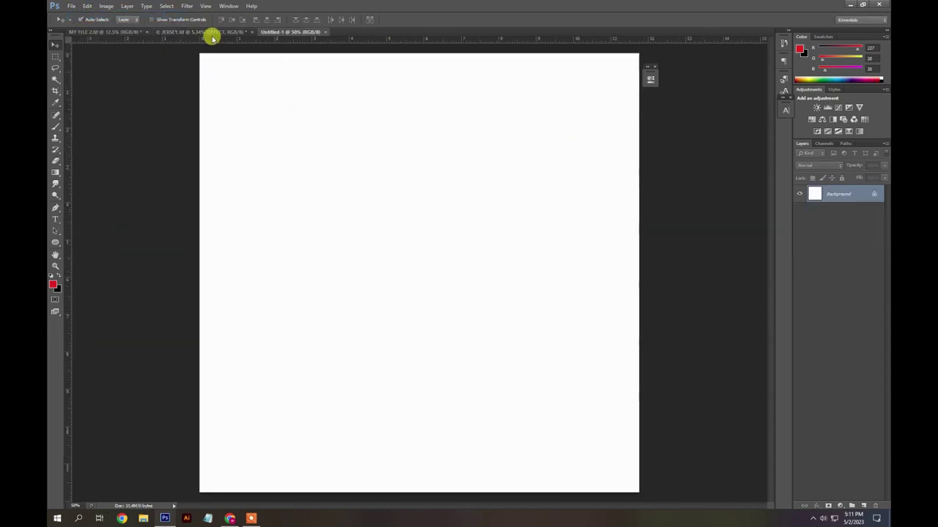
Copy the merged jersey-and-shorts layer from the JERSEY document into the new Untitled-1 document
{"action": "left_click", "coordinate": [220, 32]}
{"action": "key", "text": "m"}
{"action": "left_click_drag", "start_coordinate": [468, 238], "coordinate": [502, 260]}
{"action": "key", "text": "v"}
{"action": "key", "text": "ctrl+minus"}
{"action": "key", "text": "ctrl+minus"}
{"action": "key", "text": "ctrl+minus"}
{"action": "key", "text": "ctrl+minus"}
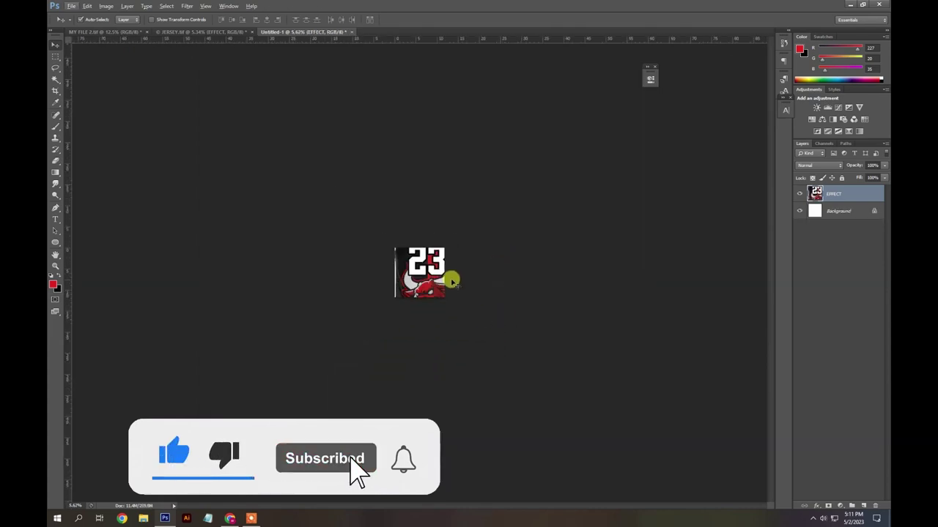
Scale down the EFFECT layer so both complete uniforms fit within the new canvas
{"action": "key", "text": "ctrl+t"}
{"action": "mouse_move", "coordinate": [472, 411]}
{"action": "left_mouse_down"}
{"action": "mouse_move", "coordinate": [332, 255]}
{"action": "mouse_move", "coordinate": [446, 300]}
{"action": "mouse_move", "coordinate": [428, 280]}
{"action": "left_mouse_up"}
{"action": "key", "text": "Return"}
{"action": "scroll", "coordinate": [428, 278], "scroll_direction": "up", "scroll_amount": 5}
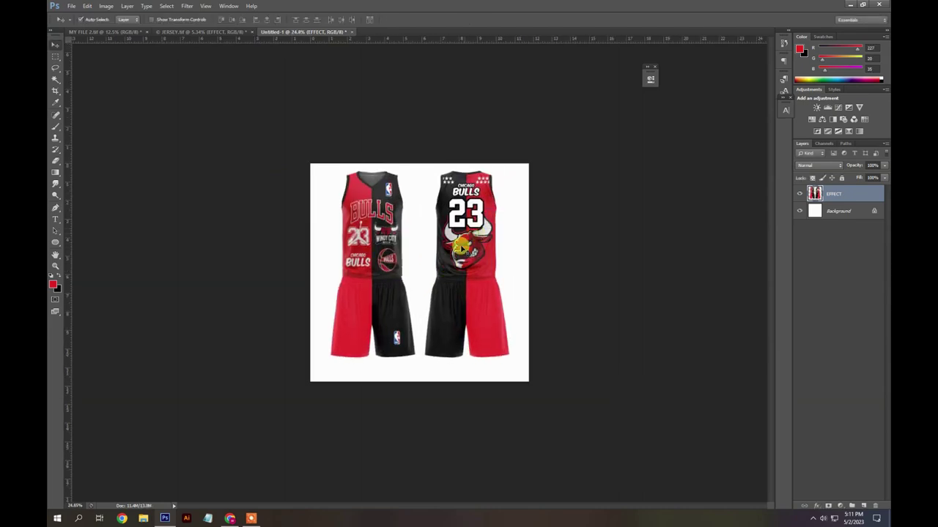
{"action": "scroll", "coordinate": [476, 234], "scroll_direction": "up", "scroll_amount": 1}
{"action": "left_click", "coordinate": [525, 258]}
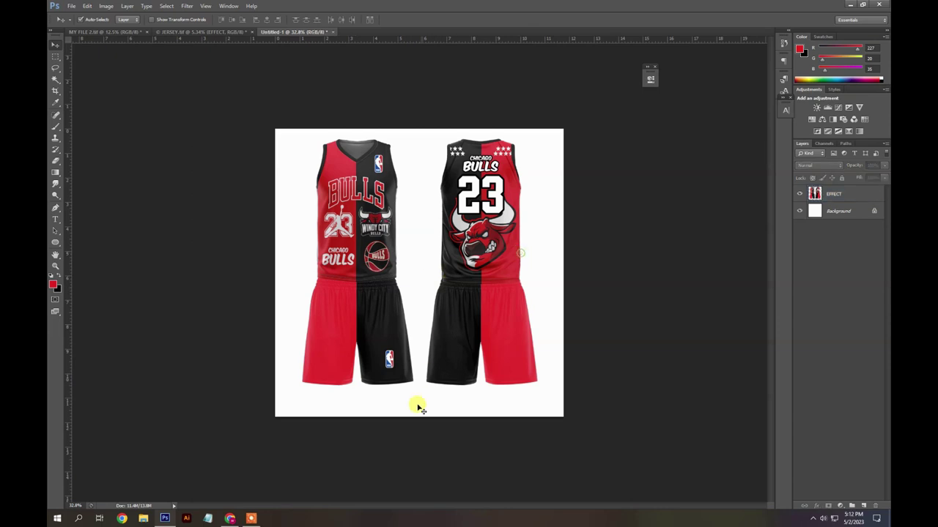
{"action": "left_click", "coordinate": [249, 518]}
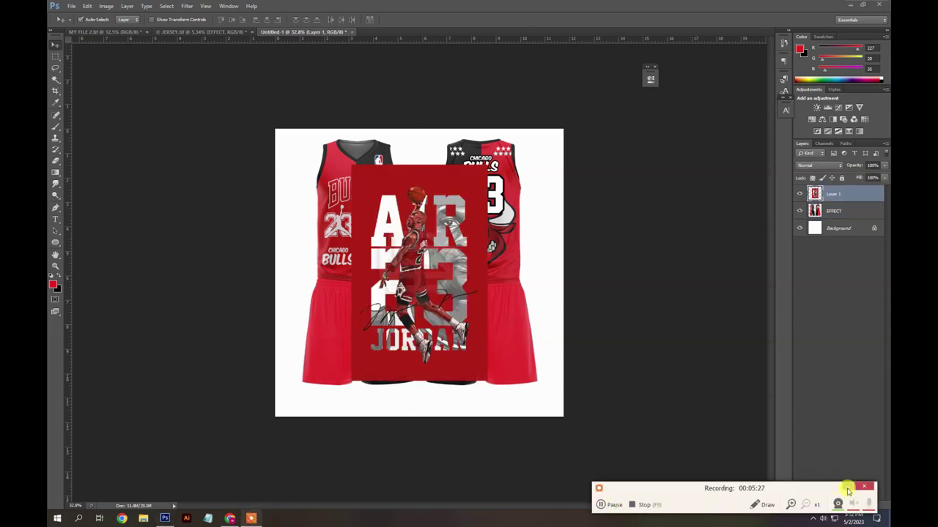
{"action": "left_click", "coordinate": [848, 490]}
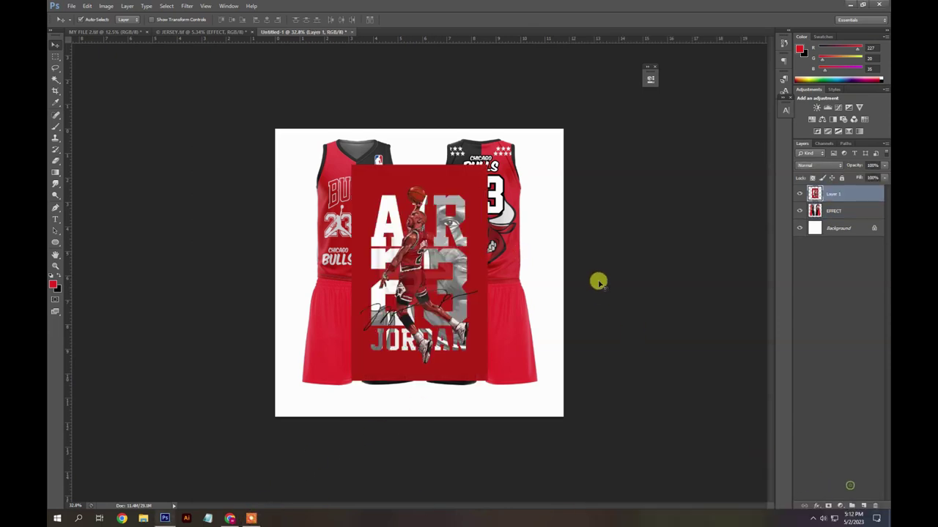
Flip the Air Jordan artwork horizontally, enlarge it to about 130%, and align it with the canvas's upper-left corner
{"action": "key", "text": "ctrl+t"}
{"action": "right_click", "coordinate": [422, 260]}
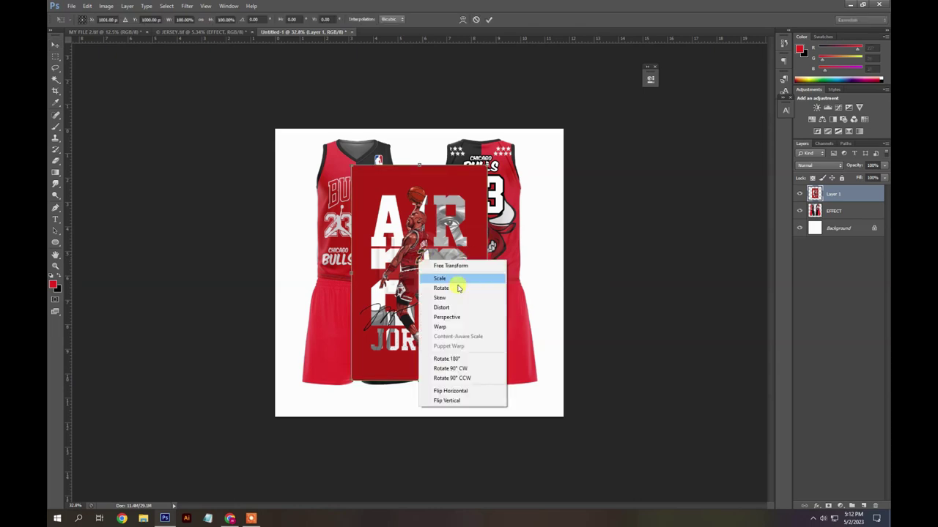
{"action": "left_click", "coordinate": [469, 390]}
{"action": "left_click_drag", "start_coordinate": [410, 334], "coordinate": [504, 384]}
{"action": "left_click_drag", "start_coordinate": [407, 302], "coordinate": [386, 286]}
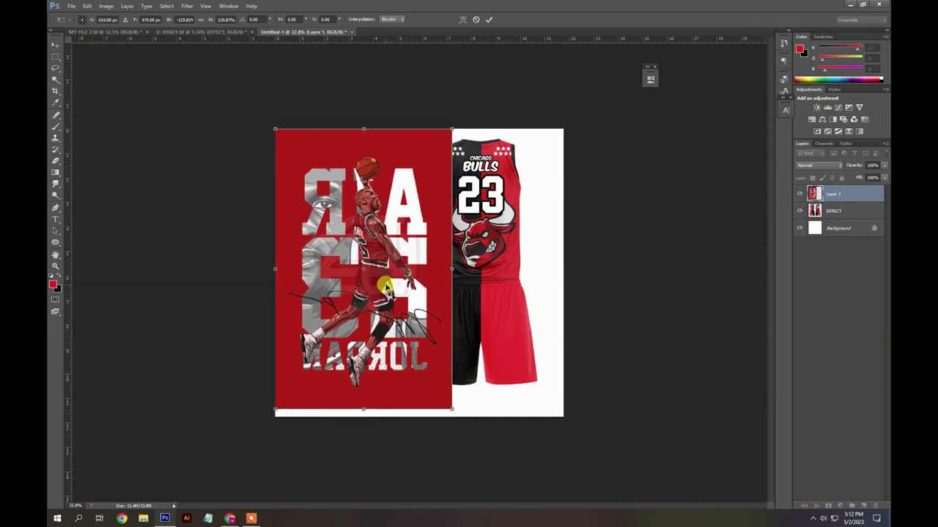
{"action": "key", "text": "Return"}
{"action": "scroll", "coordinate": [381, 290], "scroll_direction": "down", "scroll_amount": 1}
{"action": "scroll", "coordinate": [344, 271], "scroll_direction": "up", "scroll_amount": 3}
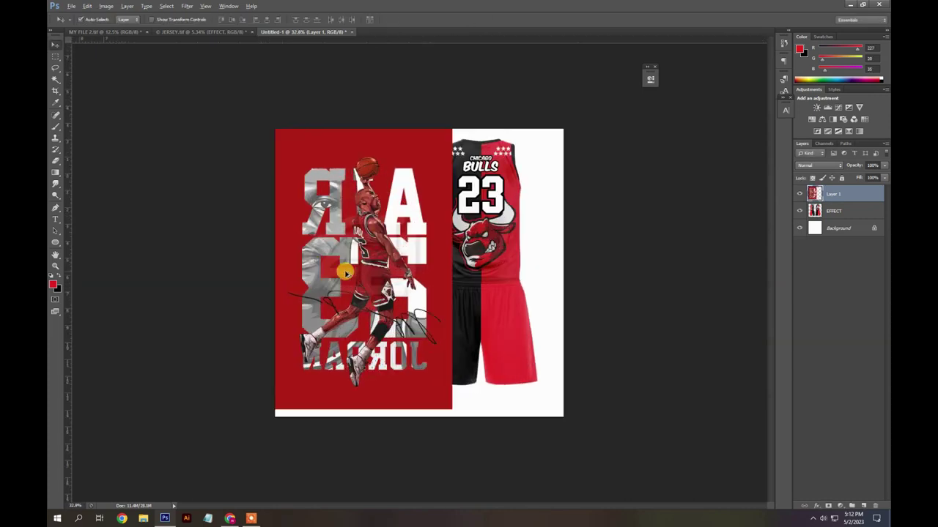
{"action": "scroll", "coordinate": [380, 290], "scroll_direction": "down", "scroll_amount": 2}
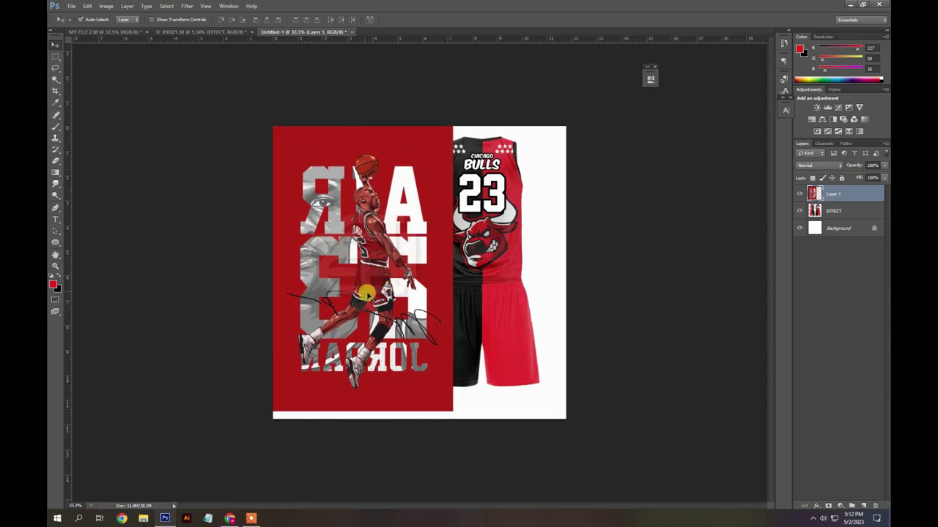
Place Layer 1 below the EFFECT layer and shift the Jordan artwork towards the canvas centre behind the uniforms
{"action": "mouse_move", "coordinate": [391, 304]}
{"action": "left_mouse_down"}
{"action": "mouse_move", "coordinate": [564, 316]}
{"action": "mouse_move", "coordinate": [373, 314]}
{"action": "mouse_move", "coordinate": [382, 297]}
{"action": "left_mouse_up"}
{"action": "left_click_drag", "start_coordinate": [835, 194], "coordinate": [837, 219]}
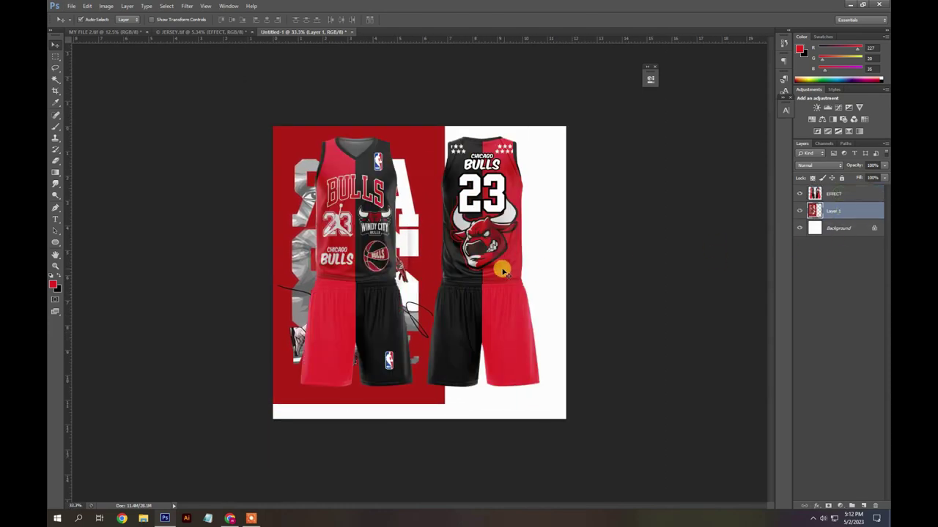
{"action": "left_click_drag", "start_coordinate": [415, 238], "coordinate": [460, 242]}
{"action": "scroll", "coordinate": [460, 242], "scroll_direction": "down", "scroll_amount": 1}
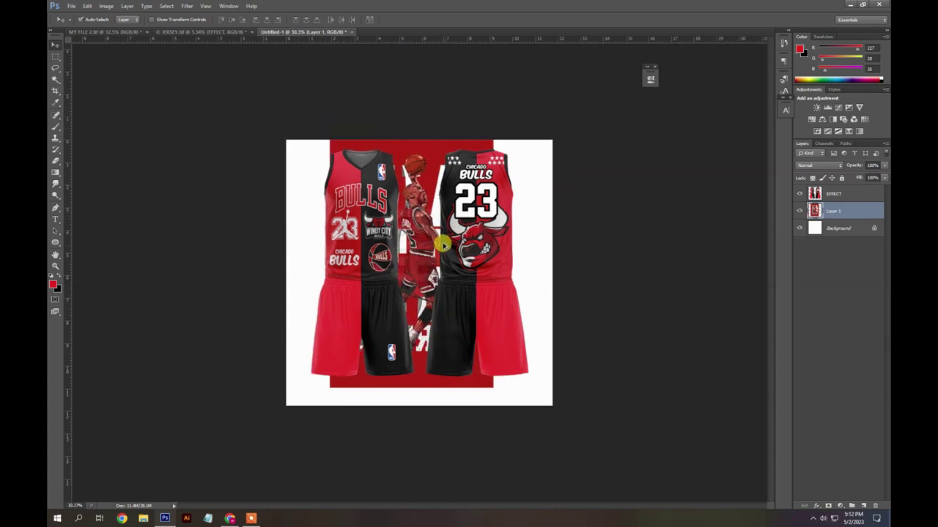
Enlarge the Jordan artwork to about 116% and shift it partly off the canvas so the player shows beside the front jersey
{"action": "key", "text": "ctrl+t"}
{"action": "left_click_drag", "start_coordinate": [478, 370], "coordinate": [498, 381]}
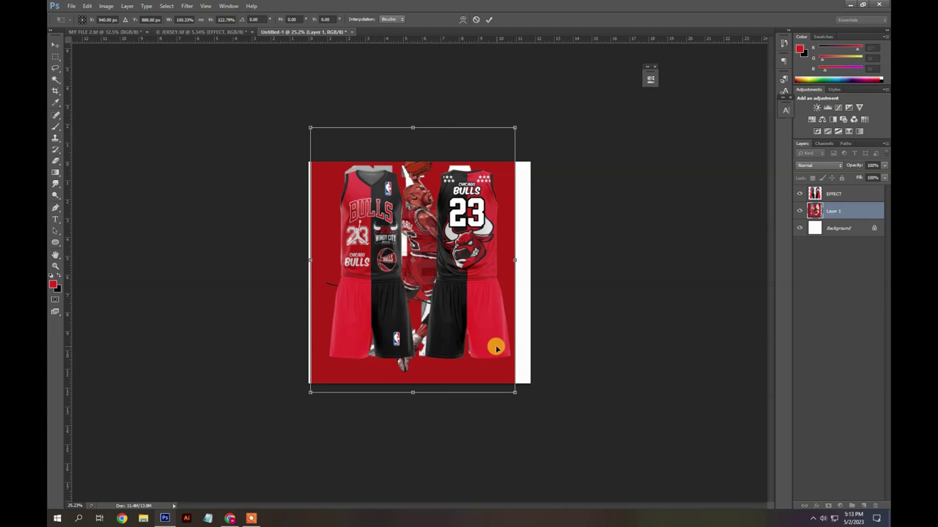
{"action": "key", "text": "ctrl+z"}
{"action": "key", "text": "ctrl+z"}
{"action": "left_click_drag", "start_coordinate": [480, 269], "coordinate": [358, 265]}
{"action": "left_click_drag", "start_coordinate": [384, 366], "coordinate": [375, 338]}
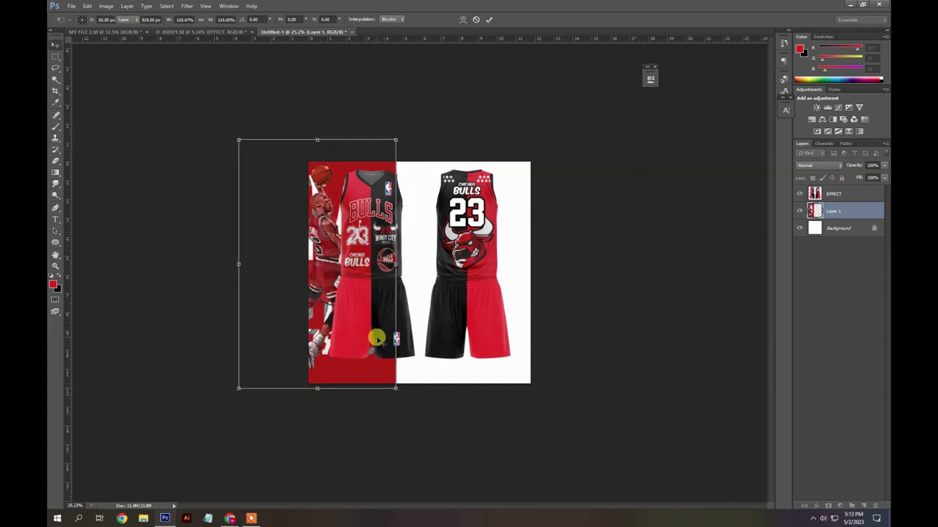
{"action": "key", "text": "Return"}
{"action": "left_click", "coordinate": [374, 234]}
{"action": "scroll", "coordinate": [375, 237], "scroll_direction": "up", "scroll_amount": 1}
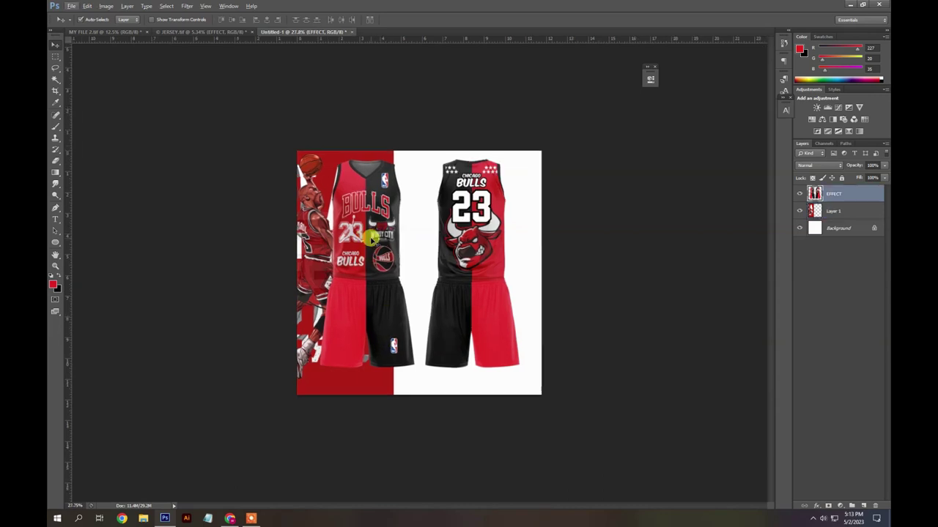
{"action": "left_click", "coordinate": [320, 219]}
Switch to Chrome and replace the Google Images search text with CHICA
{"action": "left_click", "coordinate": [229, 518]}
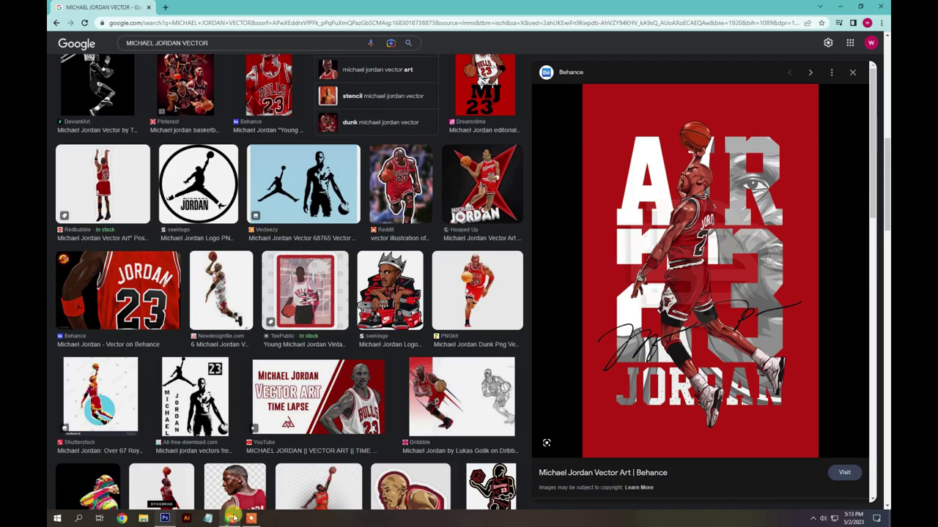
{"action": "left_click", "coordinate": [209, 42]}
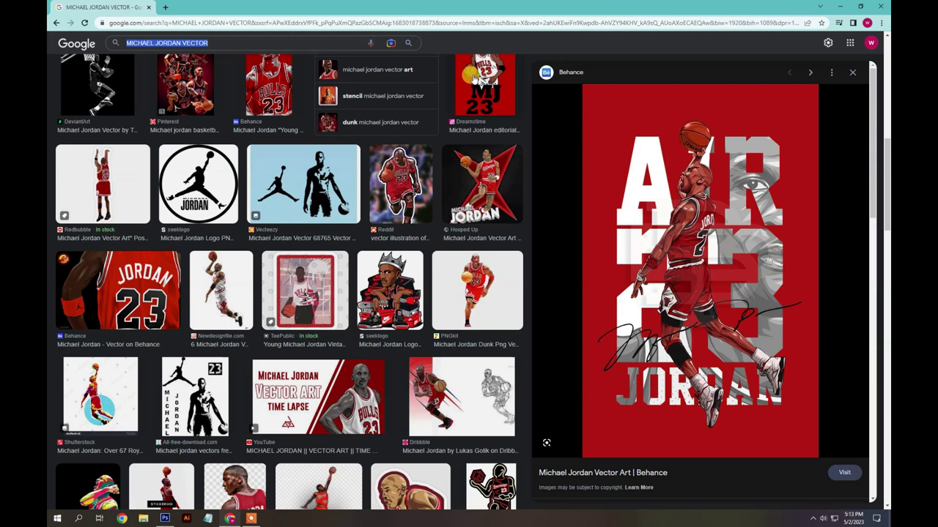
{"action": "type", "text": "c"}
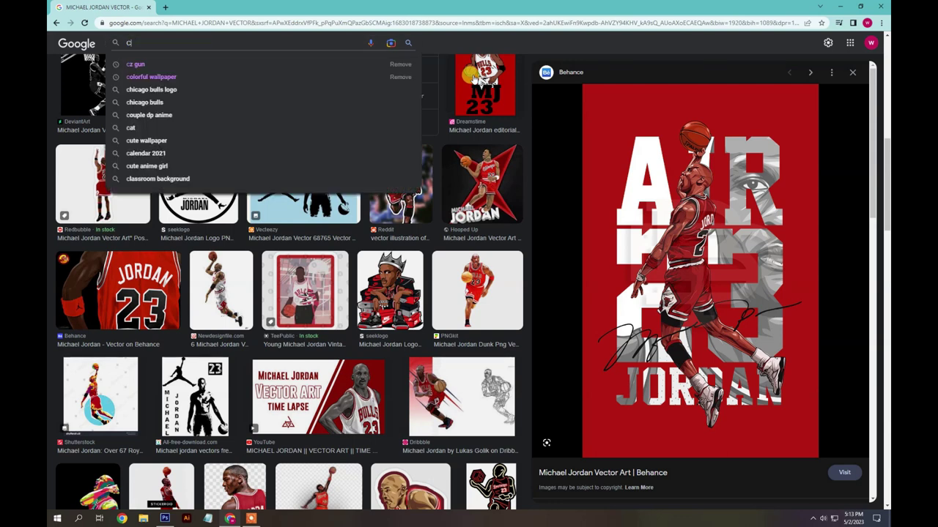
{"action": "type", "text": "HICA"}
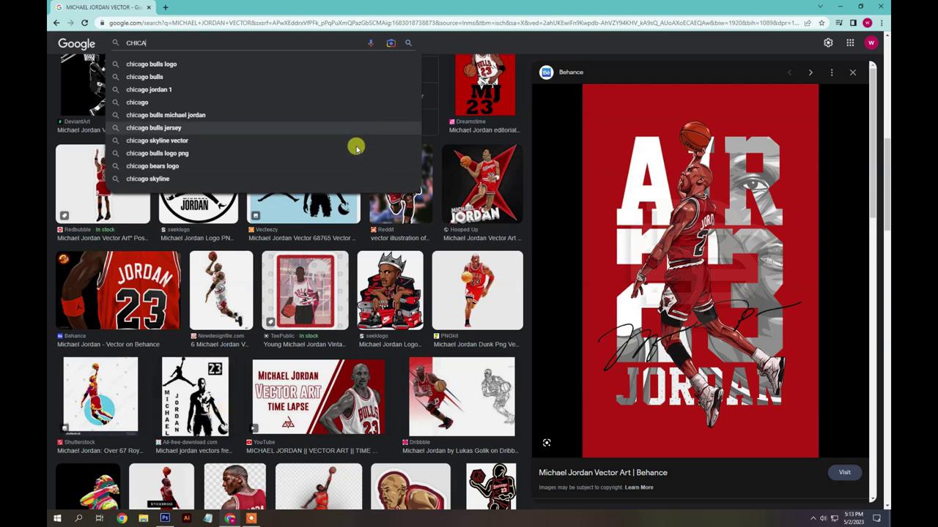
Check the jersey layout in MY FILE 2.tif in Photoshop and return to Chrome
{"action": "left_click", "coordinate": [165, 517]}
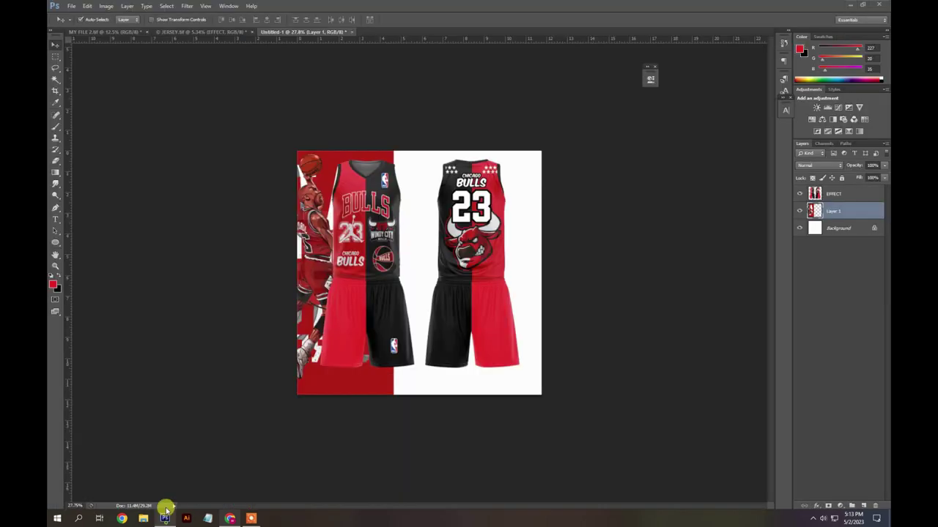
{"action": "left_click", "coordinate": [117, 33]}
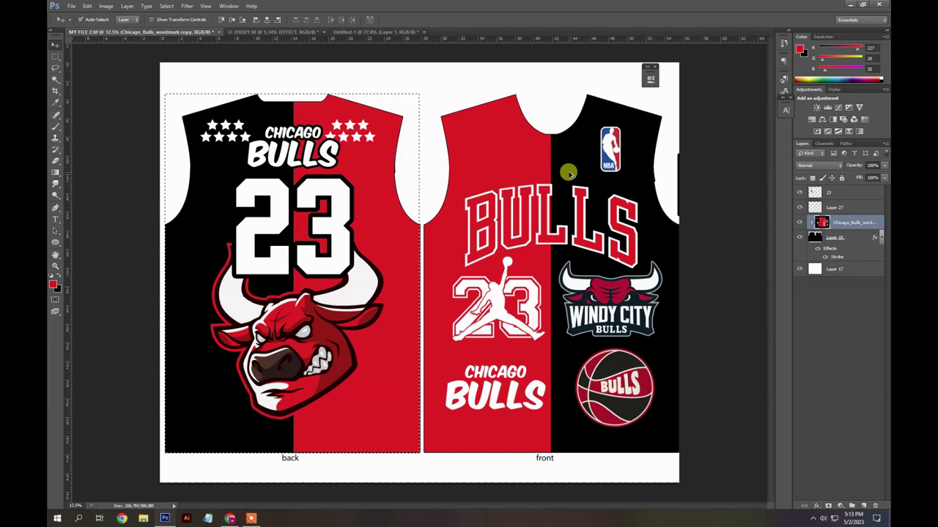
{"action": "left_click", "coordinate": [229, 518]}
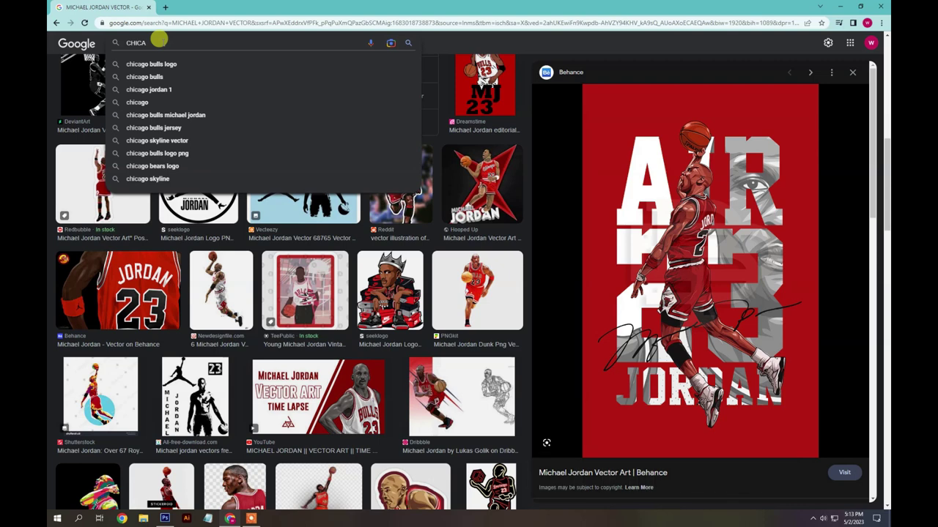
Search Google Images for chicago bulls logo, compare candidate logos and open the Wikipedia version's preview
{"action": "key", "text": "Down"}
{"action": "key", "text": "Return"}
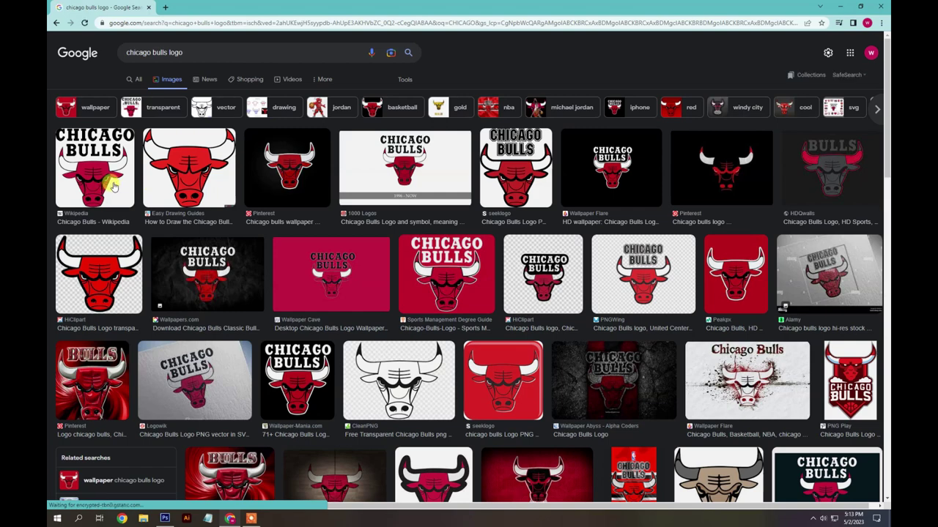
{"action": "left_click", "coordinate": [513, 162]}
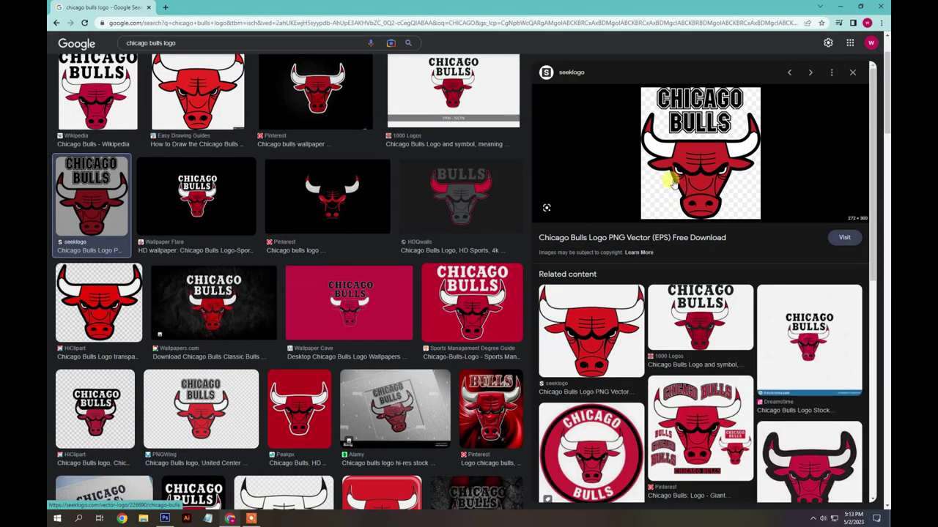
{"action": "left_click", "coordinate": [104, 327]}
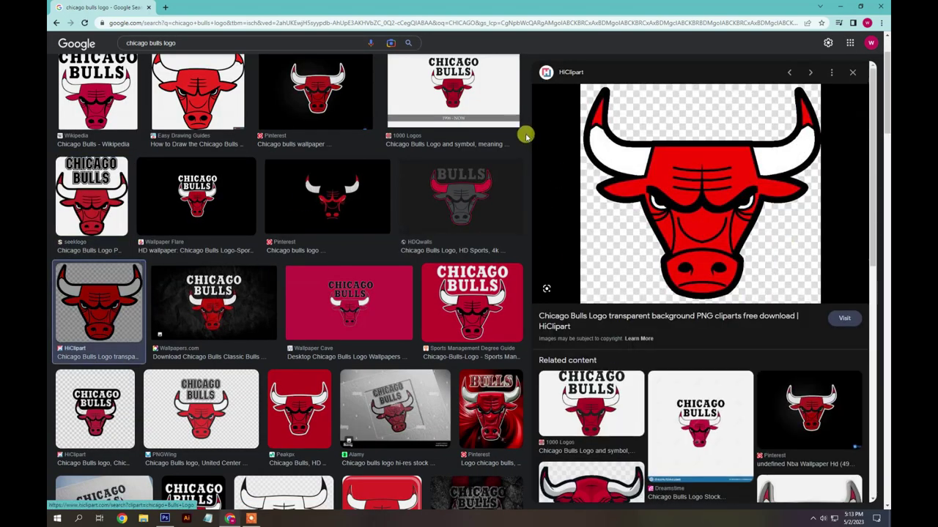
{"action": "left_click", "coordinate": [108, 94]}
{"action": "right_click", "coordinate": [745, 196]}
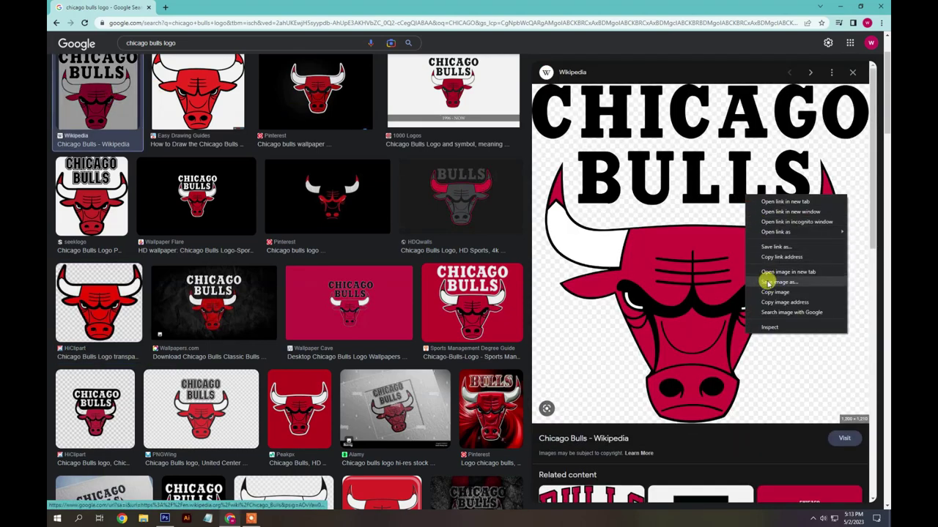
{"action": "left_click", "coordinate": [775, 292]}
{"action": "left_click", "coordinate": [164, 518]}
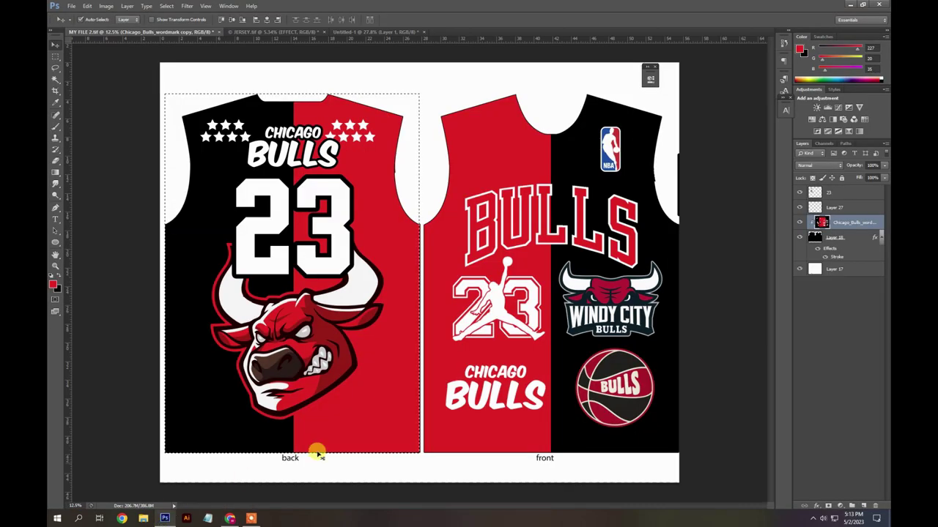
{"action": "left_click", "coordinate": [228, 519]}
Save the Wikipedia Bulls logo to the Desktop as the PNG image Chicago_Bulls_logo.svg
{"action": "right_click", "coordinate": [720, 224]}
{"action": "left_click", "coordinate": [778, 326]}
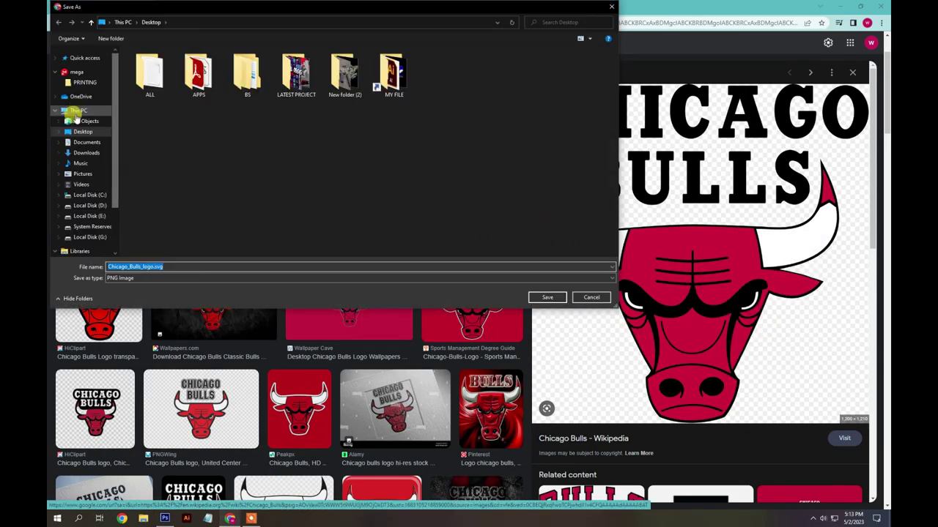
{"action": "left_click", "coordinate": [547, 298]}
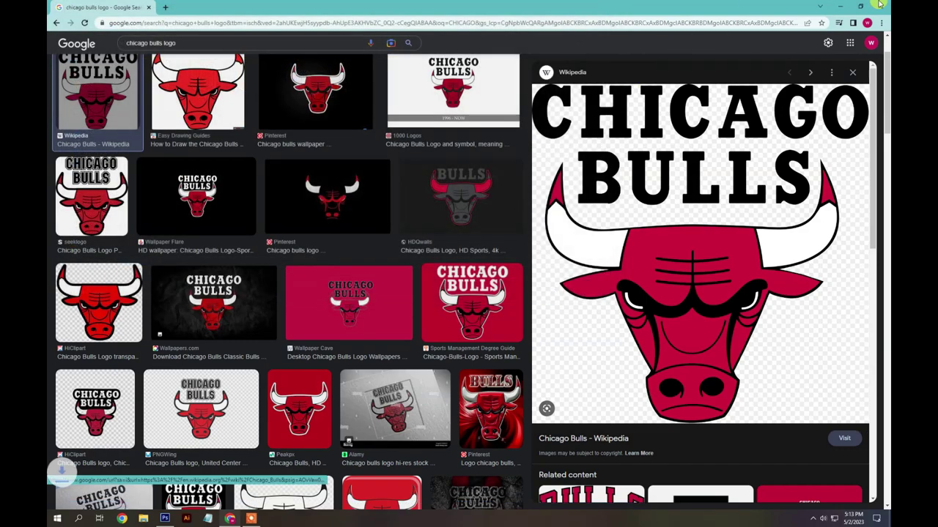
Return to Photoshop and close the MY FILE 2.tif document
{"action": "left_click", "coordinate": [843, 5]}
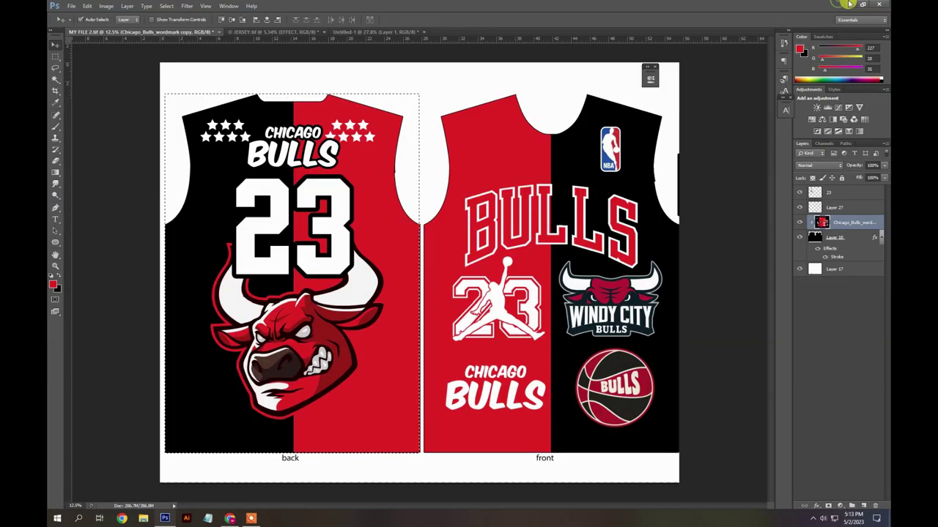
{"action": "left_click", "coordinate": [218, 31]}
{"action": "left_click", "coordinate": [471, 193]}
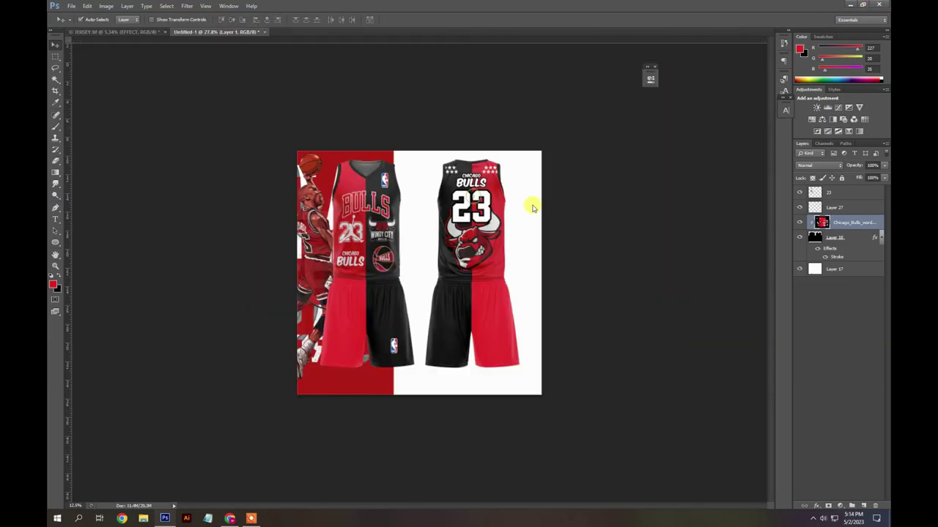
Widen the Untitled-1 canvas equally on both sides with the Crop tool to about one and a half times its width
{"action": "scroll", "coordinate": [402, 278], "scroll_direction": "down", "scroll_amount": 2}
{"action": "key", "text": "c"}
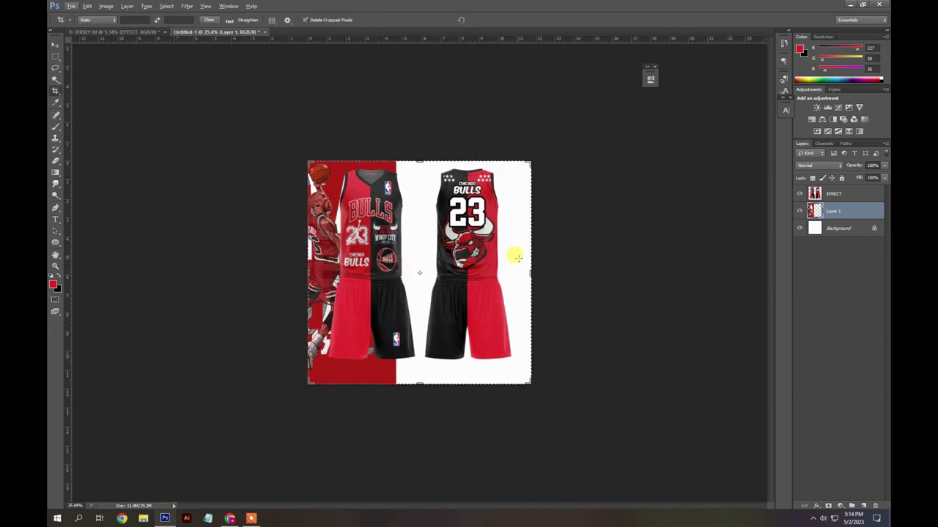
{"action": "left_click_drag", "start_coordinate": [534, 272], "coordinate": [583, 272]}
{"action": "key", "text": "Return"}
{"action": "key", "text": "v"}
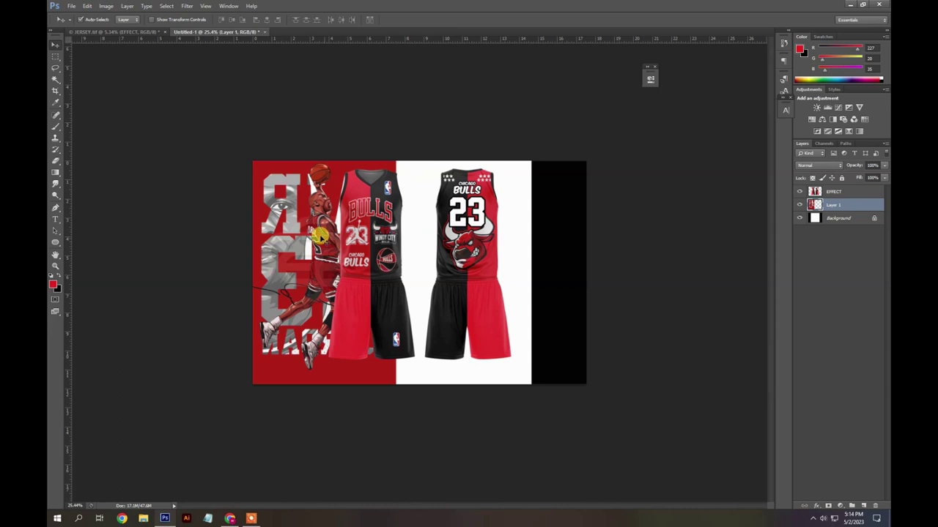
Add a new layer beneath the Jordan artwork's layer and fill it with the red swatch colour
{"action": "left_click_drag", "start_coordinate": [311, 238], "coordinate": [313, 242]}
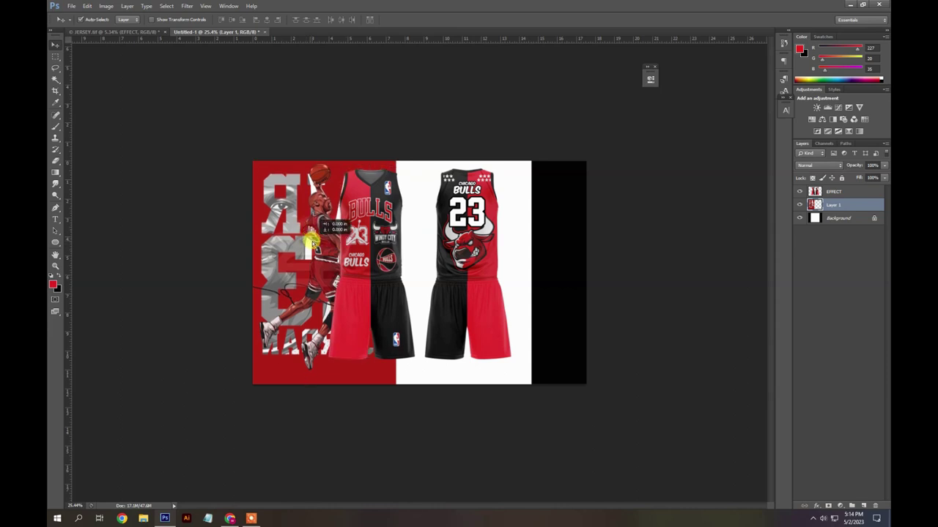
{"action": "left_click", "coordinate": [864, 505]}
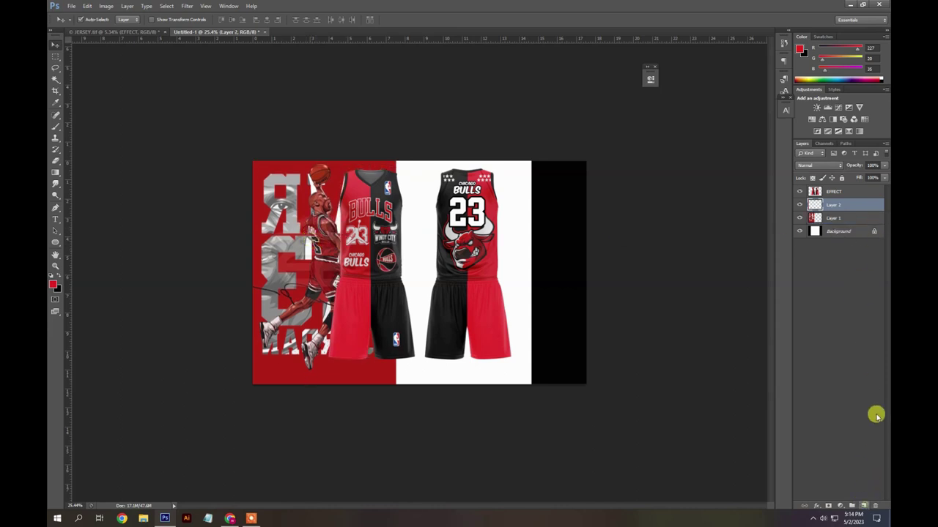
{"action": "left_click_drag", "start_coordinate": [835, 205], "coordinate": [829, 225]}
{"action": "key", "text": "x"}
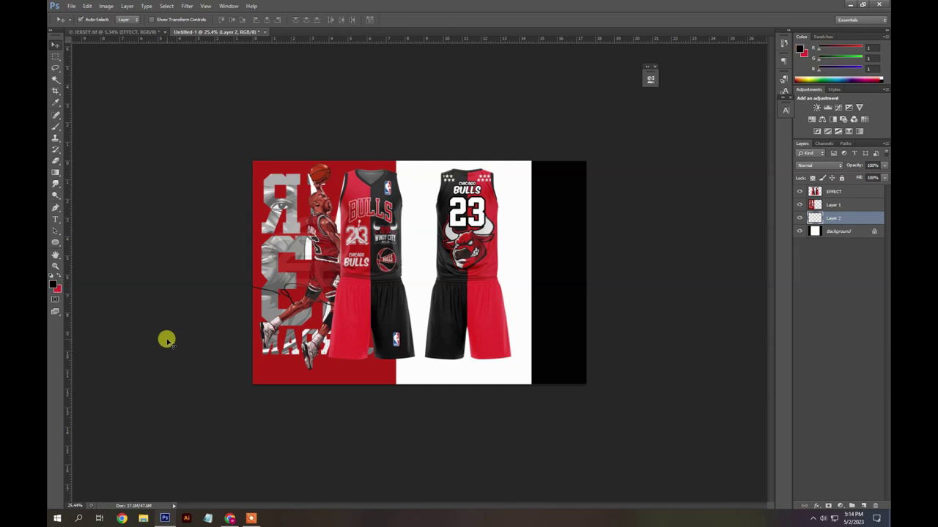
{"action": "key", "text": "ctrl+BackSpace"}
Sample the Jordan artwork's dark red (b41414) as the background colour, refill Layer 2 with it, and clear the selection
{"action": "left_click", "coordinate": [815, 218], "text": "ctrl"}
{"action": "left_click", "coordinate": [57, 290]}
{"action": "left_click", "coordinate": [289, 367]}
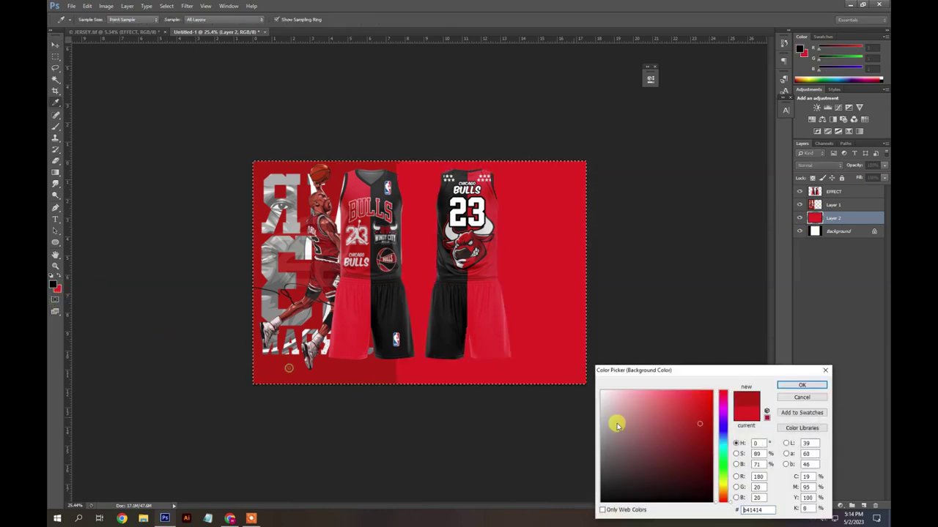
{"action": "left_click", "coordinate": [801, 386]}
{"action": "key", "text": "ctrl+BackSpace"}
{"action": "key", "text": "ctrl+d"}
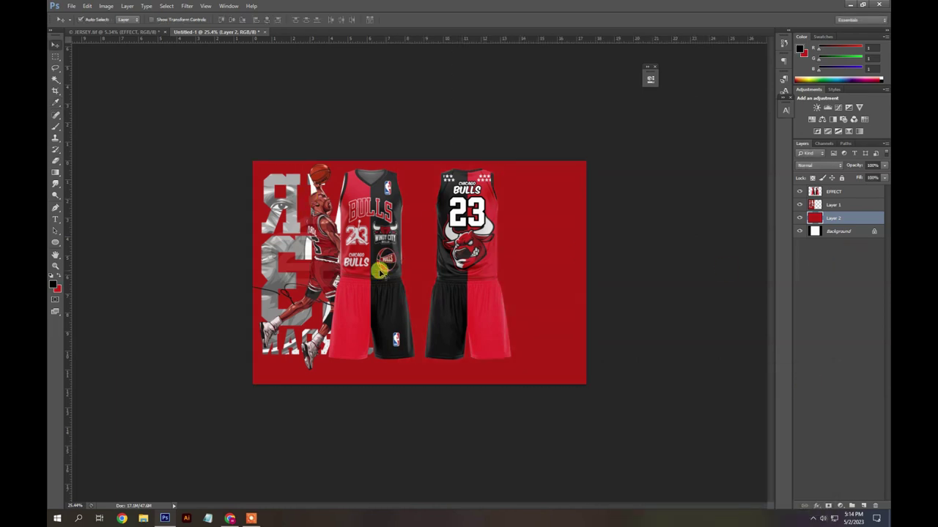
Shift the Jordan artwork slightly towards the canvas's left edge and select the EFFECT layer
{"action": "scroll", "coordinate": [378, 271], "scroll_direction": "up", "scroll_amount": 1}
{"action": "left_click_drag", "start_coordinate": [288, 227], "coordinate": [289, 227]}
{"action": "left_click", "coordinate": [395, 229]}
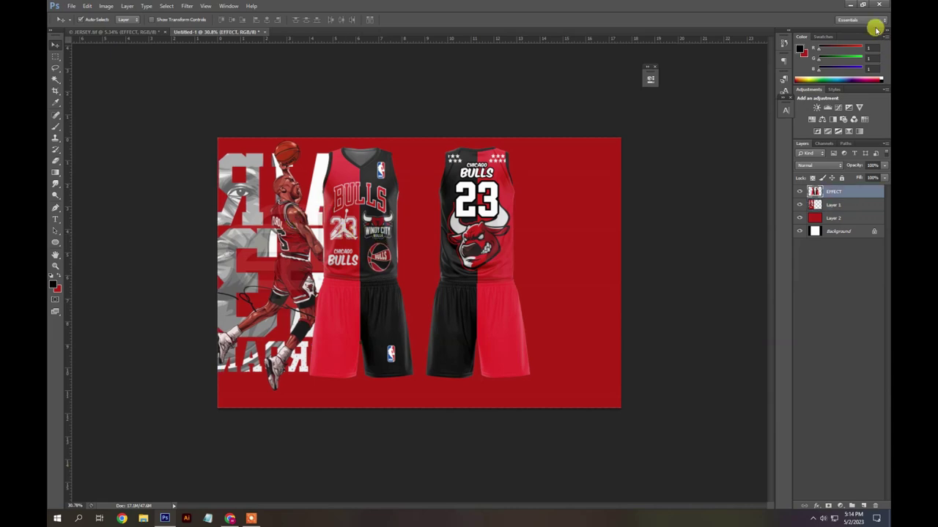
Place the desktop's Chicago_Bulls_logo.svg image in the document behind the back uniform, with its layer between Layer 1 and Layer 2
{"action": "left_click", "coordinate": [864, 5]}
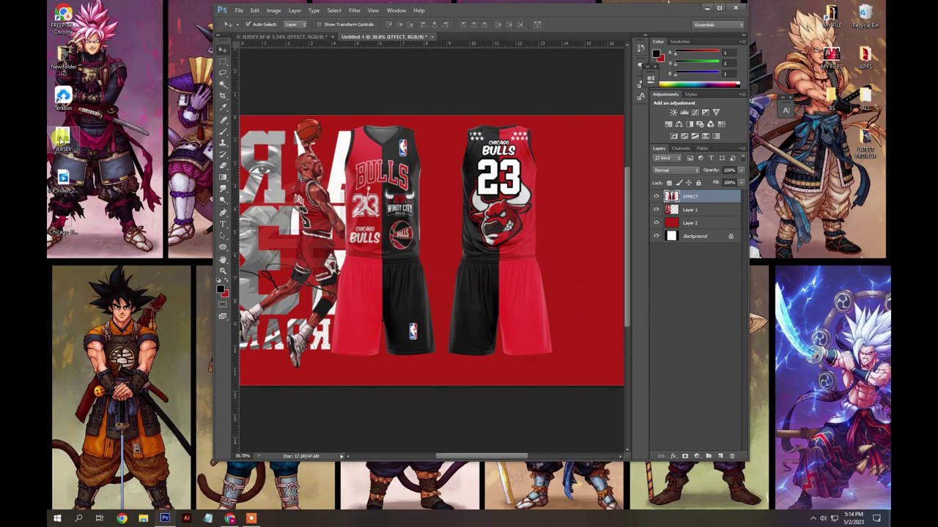
{"action": "left_click_drag", "start_coordinate": [104, 224], "coordinate": [479, 268]}
{"action": "key", "text": "Return"}
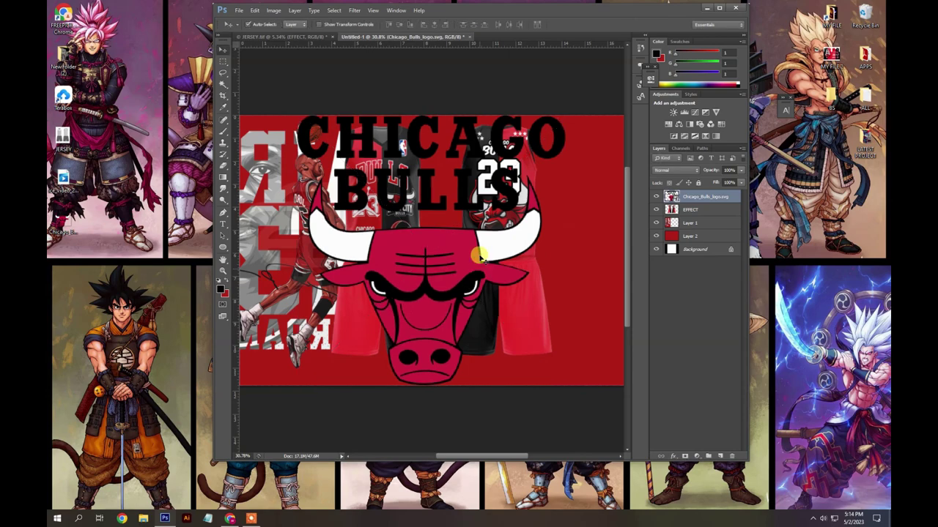
{"action": "left_click", "coordinate": [718, 7]}
{"action": "mouse_move", "coordinate": [397, 330]}
{"action": "left_mouse_down"}
{"action": "mouse_move", "coordinate": [501, 331]}
{"action": "mouse_move", "coordinate": [490, 332]}
{"action": "left_mouse_up"}
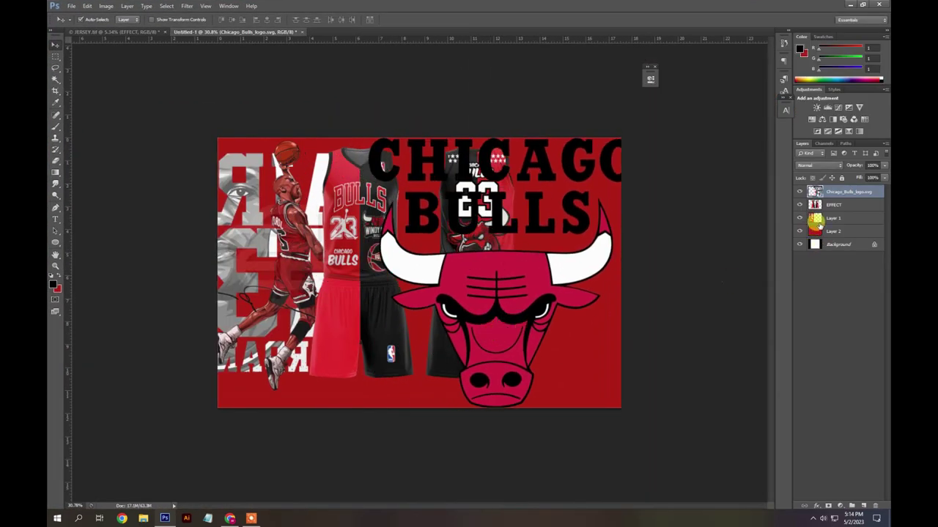
{"action": "left_click_drag", "start_coordinate": [850, 206], "coordinate": [843, 217]}
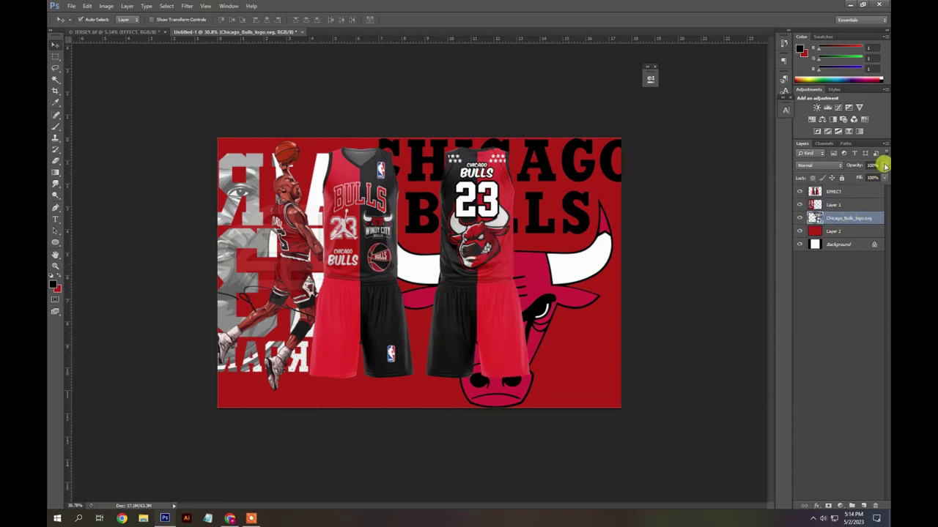
Lower the Bulls logo layer's opacity to 42% and nudge the logo slightly
{"action": "left_click", "coordinate": [863, 173]}
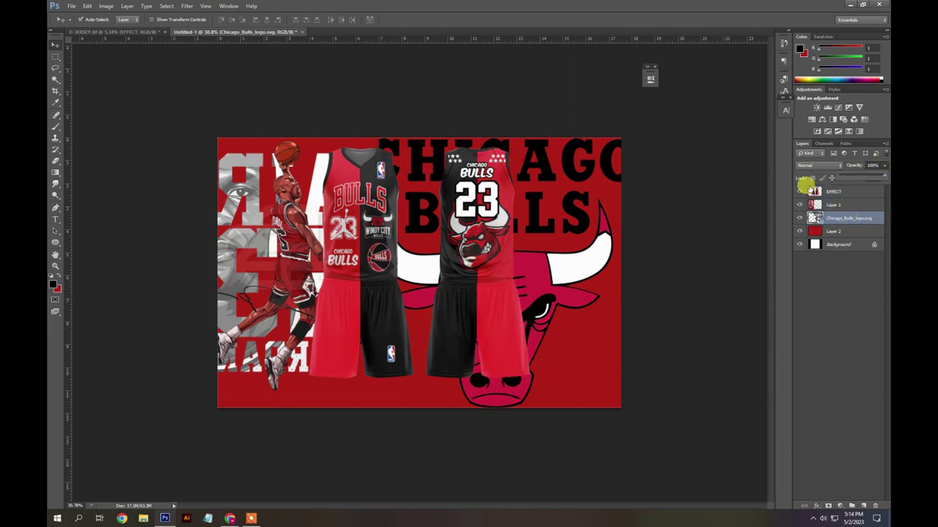
{"action": "left_click", "coordinate": [860, 177]}
{"action": "left_click_drag", "start_coordinate": [521, 305], "coordinate": [523, 299]}
Add a white (ffffff) outside stroke to the uniforms on the EFFECT layer
{"action": "left_click", "coordinate": [835, 193]}
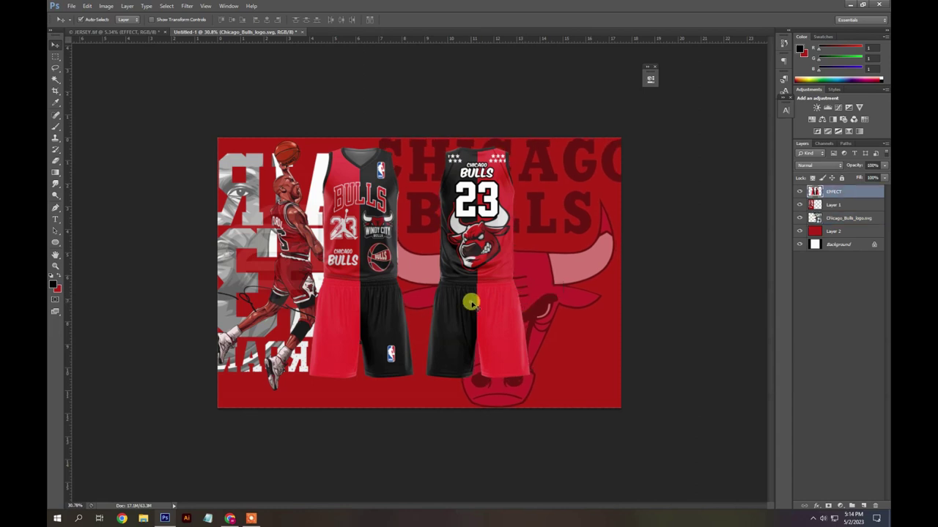
{"action": "double_click", "coordinate": [844, 192]}
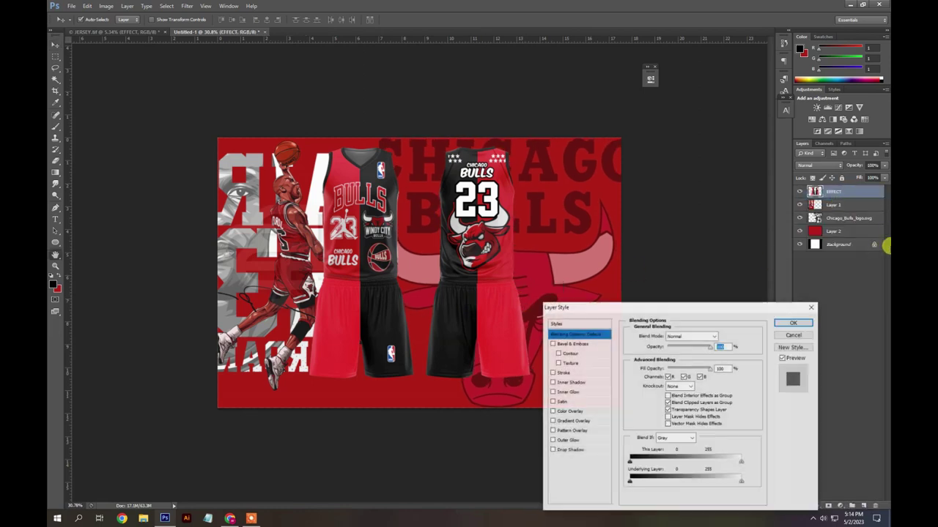
{"action": "left_click", "coordinate": [558, 374]}
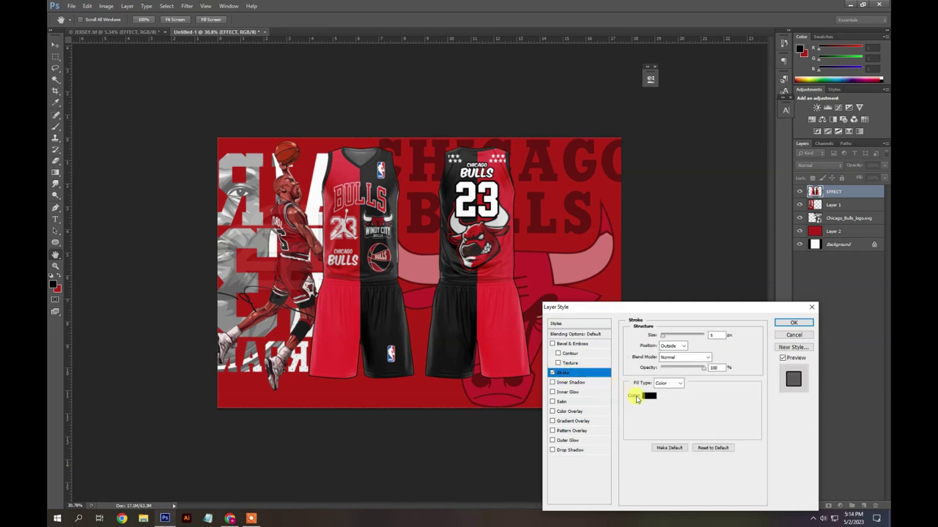
{"action": "left_click", "coordinate": [647, 393]}
{"action": "left_click_drag", "start_coordinate": [612, 401], "coordinate": [554, 353]}
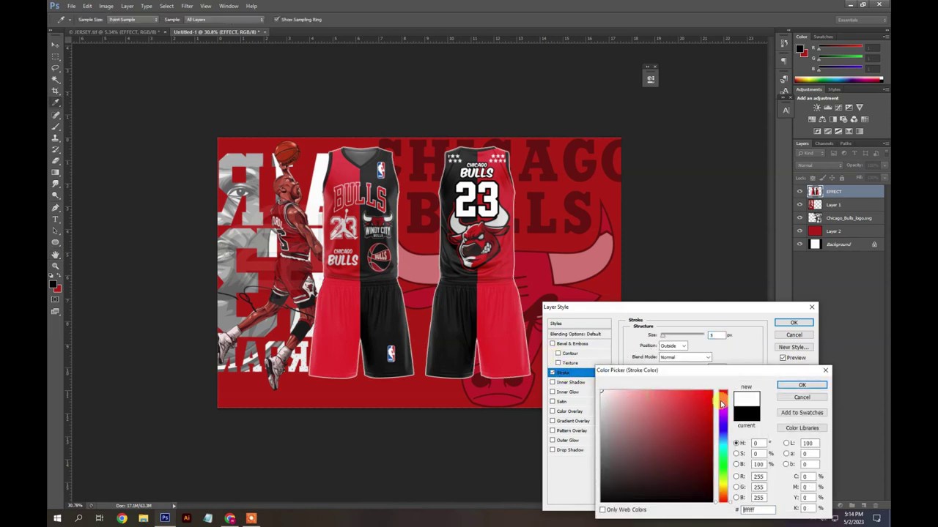
{"action": "left_click", "coordinate": [803, 386]}
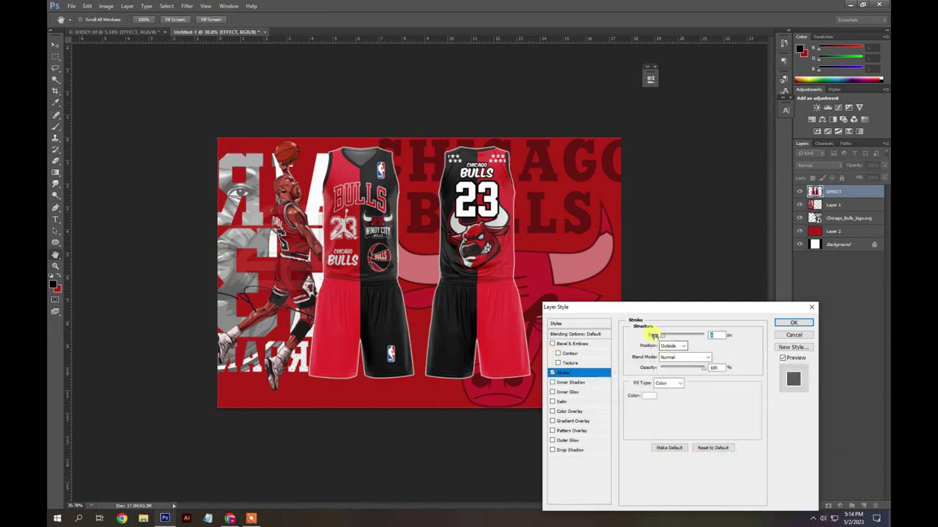
{"action": "left_click", "coordinate": [797, 323]}
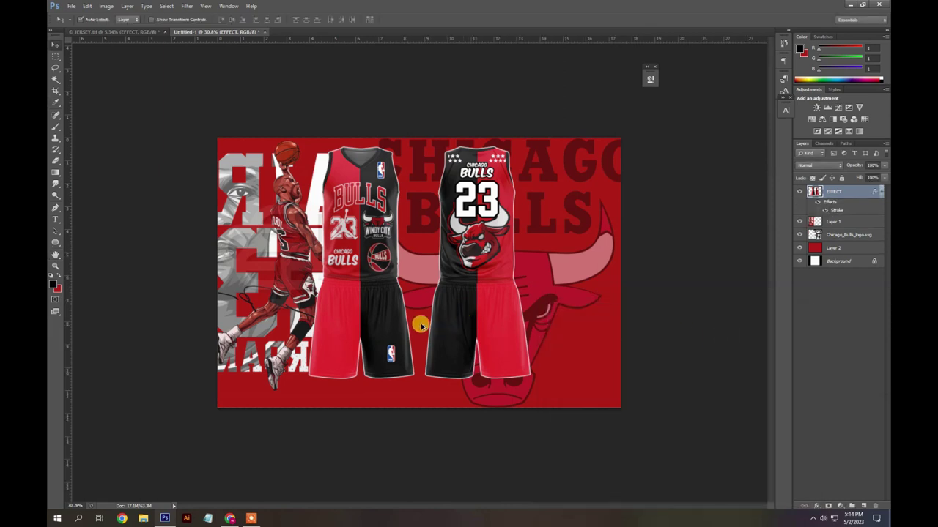
Shift the Jordan artwork slightly down and inward, and adjust the Bulls logo's size and position behind the back uniform
{"action": "left_click_drag", "start_coordinate": [303, 281], "coordinate": [302, 285]}
{"action": "left_click_drag", "start_coordinate": [547, 283], "coordinate": [622, 279]}
{"action": "key", "text": "ctrl+t"}
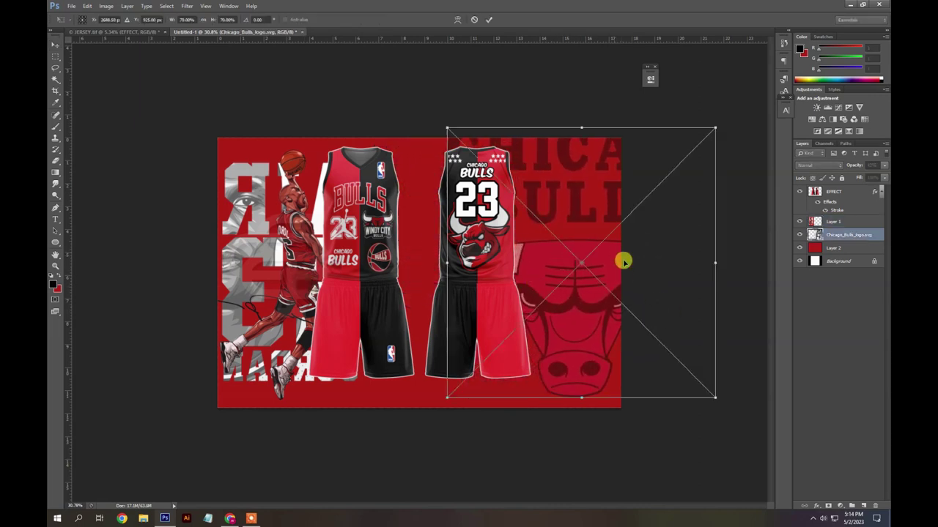
{"action": "left_click_drag", "start_coordinate": [443, 395], "coordinate": [366, 468]}
{"action": "left_click_drag", "start_coordinate": [574, 364], "coordinate": [564, 288]}
{"action": "left_click_drag", "start_coordinate": [718, 401], "coordinate": [562, 359]}
{"action": "key", "text": "Return"}
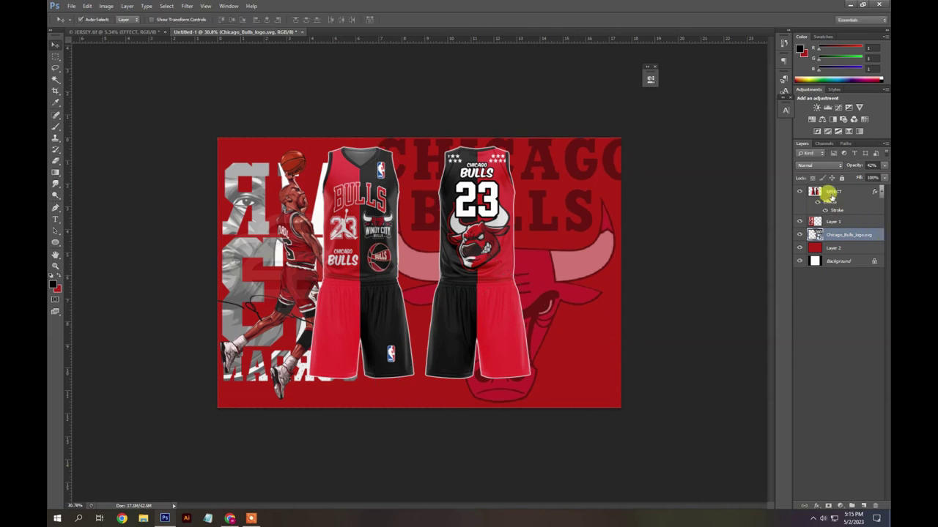
Add the text FRONT beneath the front uniform's shorts, on a layer above EFFECT
{"action": "left_click", "coordinate": [831, 194]}
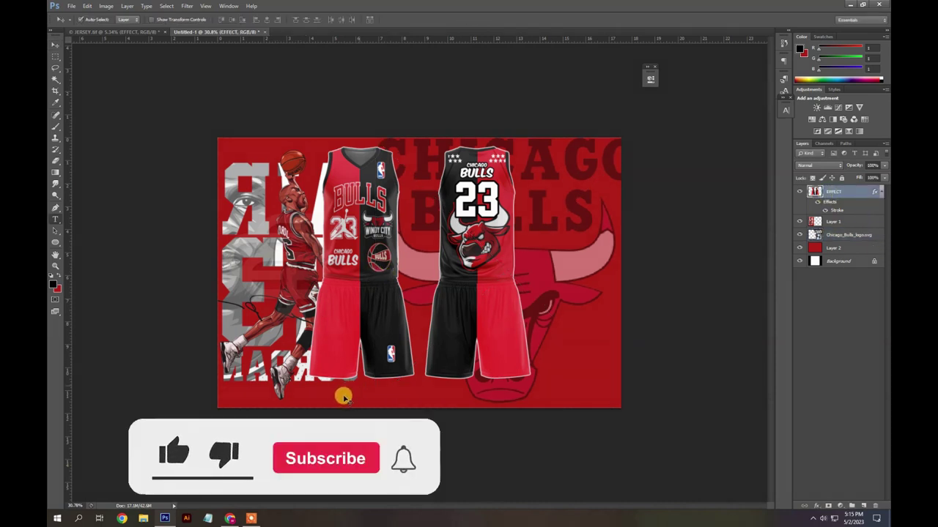
{"action": "key", "text": "t"}
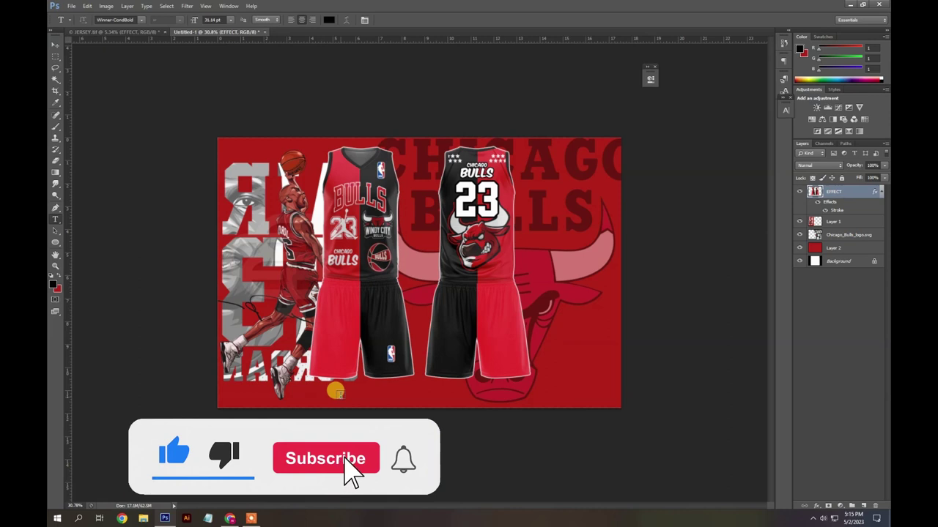
{"action": "left_click", "coordinate": [337, 394]}
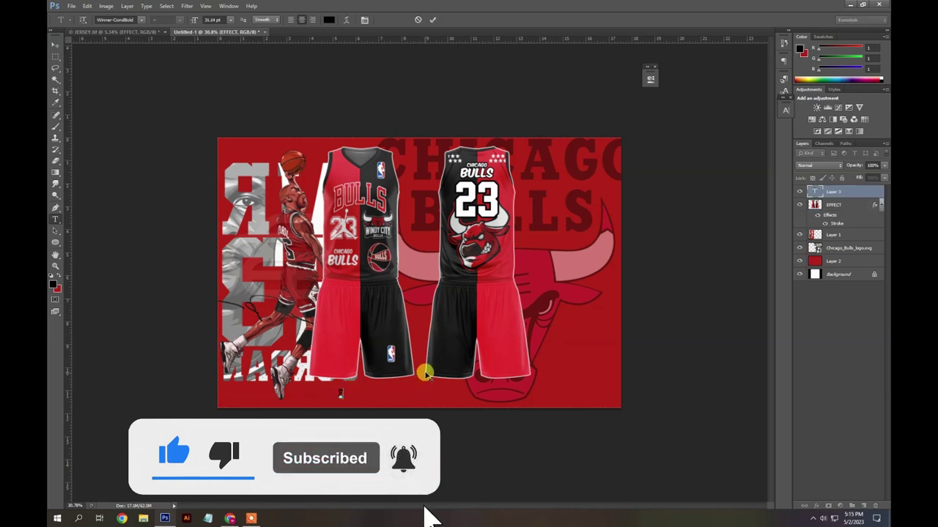
{"action": "type", "text": "FRONT"}
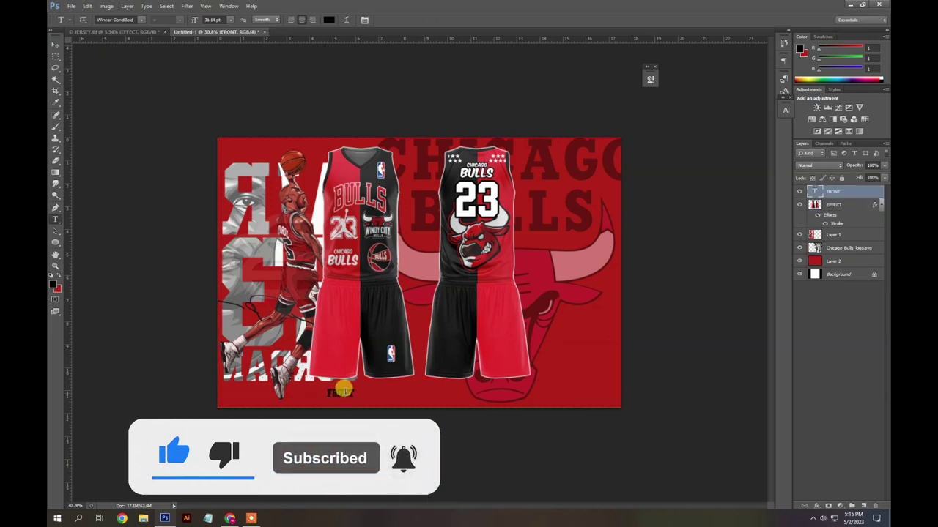
Recolor the FRONT text white (ffffff)
{"action": "double_click", "coordinate": [345, 389]}
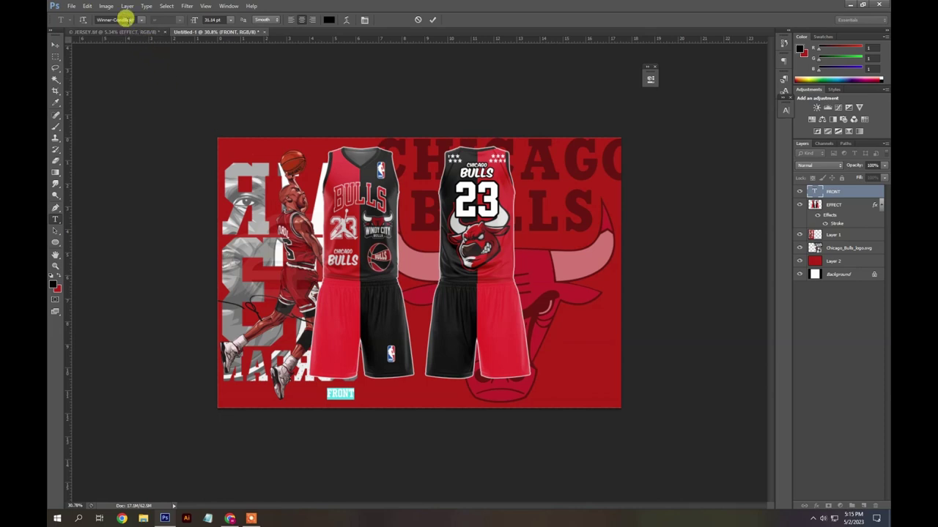
{"action": "left_click", "coordinate": [868, 197]}
{"action": "left_click", "coordinate": [328, 20]}
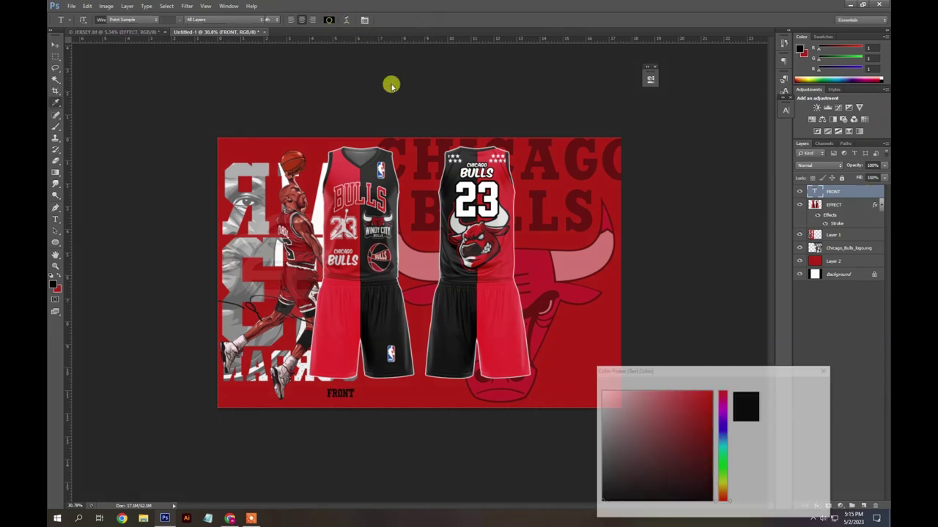
{"action": "left_click_drag", "start_coordinate": [665, 398], "coordinate": [450, 308]}
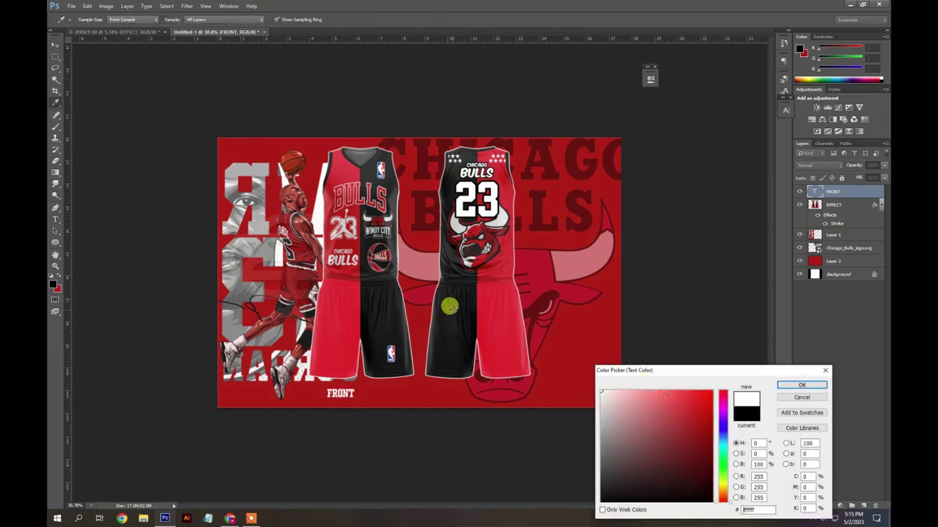
{"action": "left_click", "coordinate": [804, 392]}
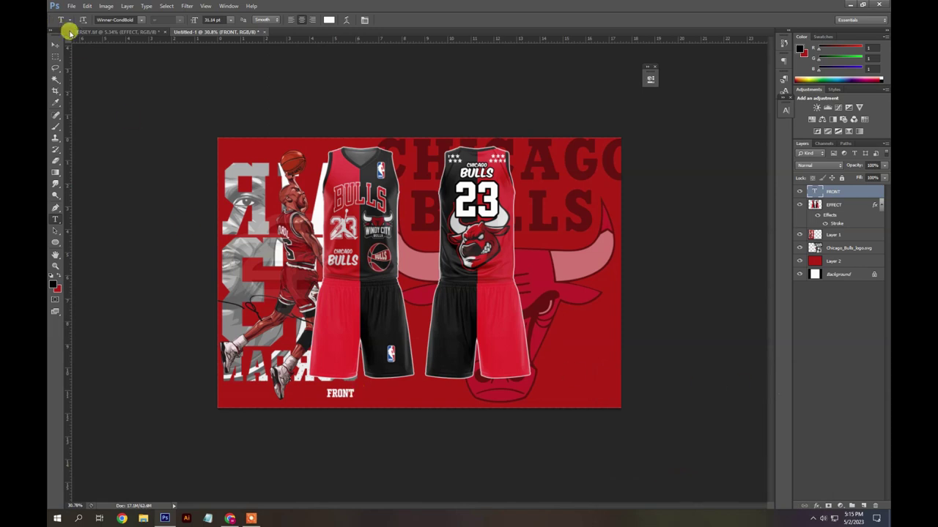
Shrink the FRONT label slightly and reposition it beneath the front shorts
{"action": "key", "text": "v"}
{"action": "left_click_drag", "start_coordinate": [349, 392], "coordinate": [368, 390]}
{"action": "scroll", "coordinate": [376, 396], "scroll_direction": "up", "scroll_amount": 3}
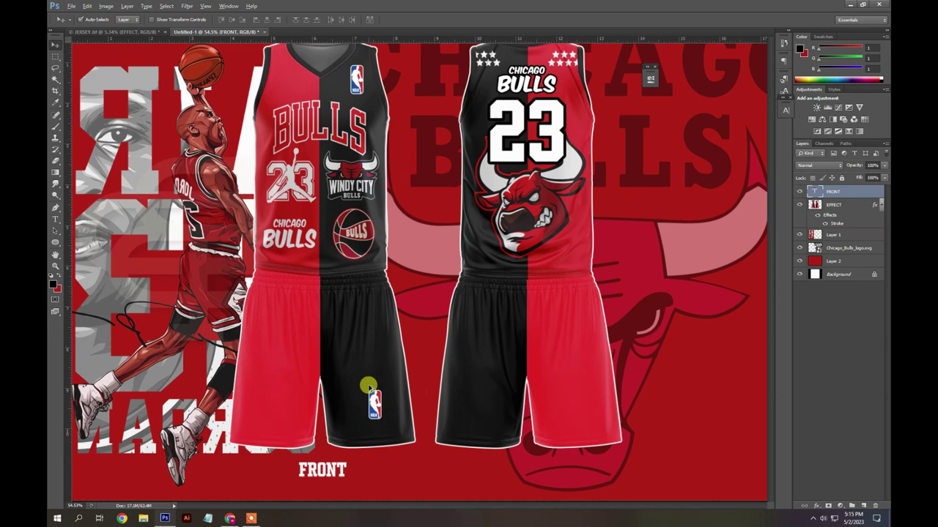
{"action": "left_click_drag", "start_coordinate": [333, 476], "coordinate": [326, 466]}
{"action": "key", "text": "ctrl+t"}
{"action": "key", "text": "Return"}
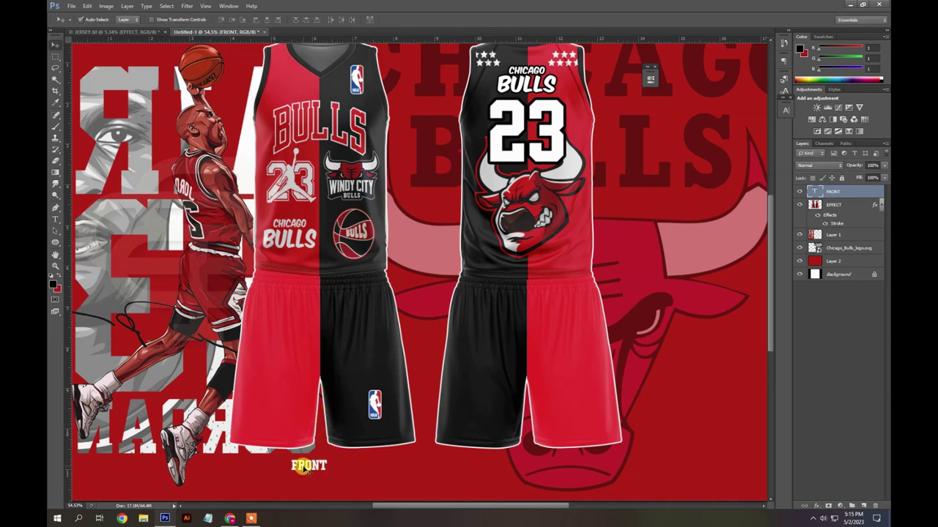
Duplicate the FRONT label beneath the back uniform, change its text to BACK, and align it under the shorts
{"action": "scroll", "coordinate": [322, 466], "scroll_direction": "down", "scroll_amount": 2}
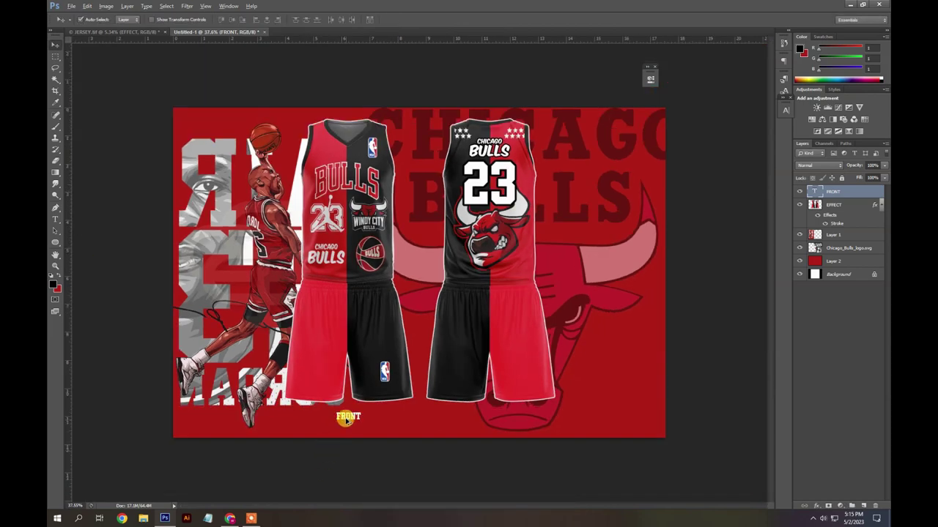
{"action": "left_click_drag", "start_coordinate": [341, 415], "coordinate": [512, 418]}
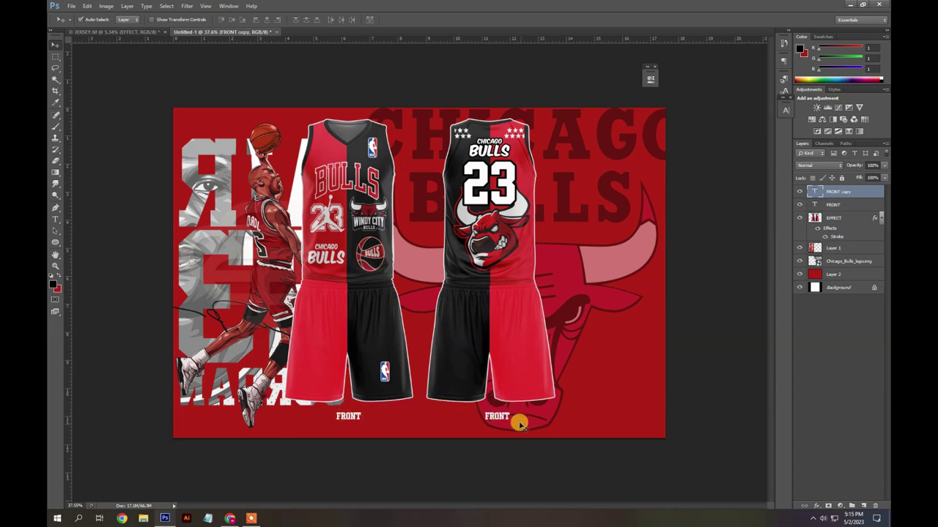
{"action": "key", "text": "t"}
{"action": "left_click", "coordinate": [506, 416]}
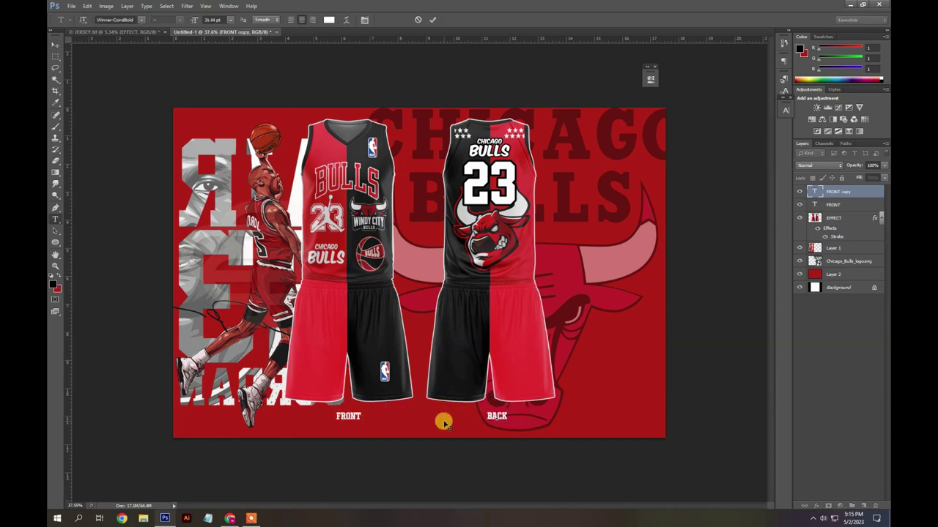
{"action": "key", "text": "ctrl+Return"}
{"action": "key", "text": "v"}
{"action": "left_click_drag", "start_coordinate": [498, 422], "coordinate": [492, 420]}
{"action": "scroll", "coordinate": [335, 376], "scroll_direction": "down", "scroll_amount": 2}
{"action": "scroll", "coordinate": [359, 315], "scroll_direction": "up", "scroll_amount": 2}
{"action": "left_click", "coordinate": [378, 250]}
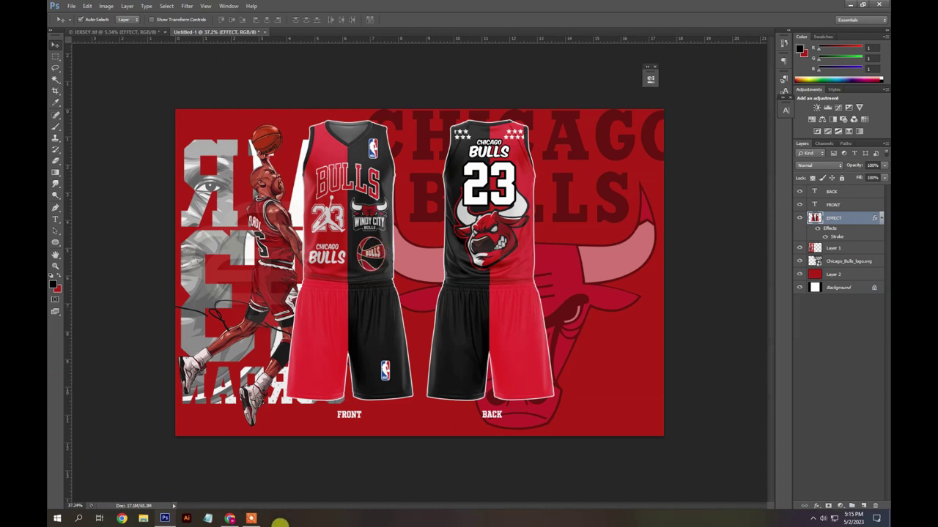
{"action": "left_click", "coordinate": [252, 517]}
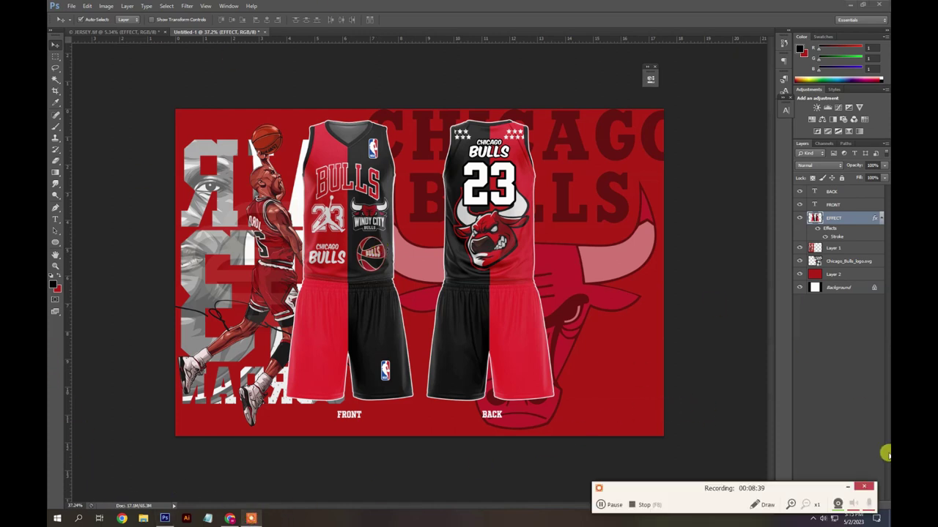
{"action": "left_click", "coordinate": [847, 489]}
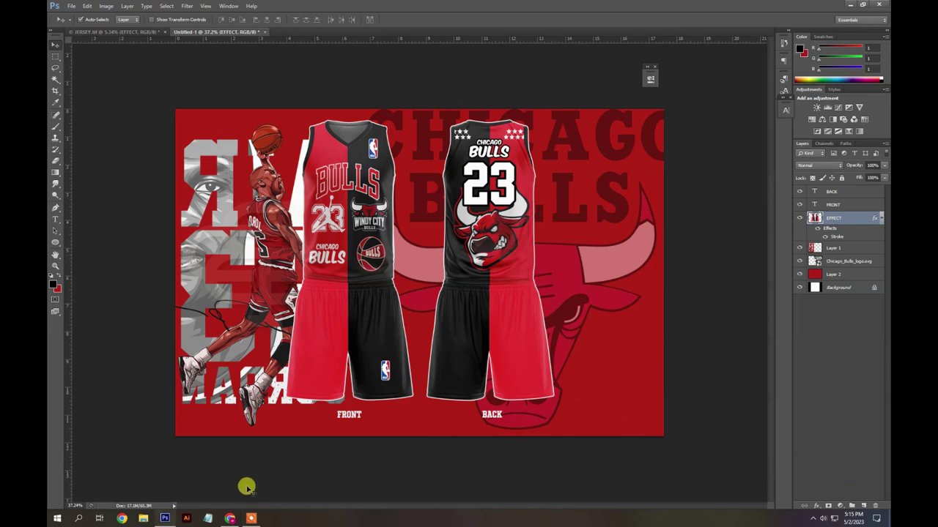
{"action": "left_click", "coordinate": [252, 518]}
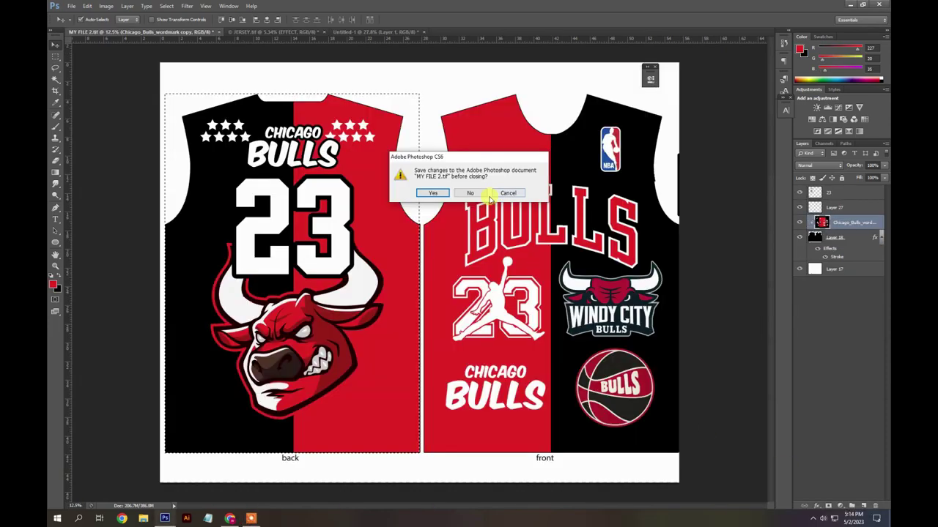
Close MY FILE 2.tif without saving and widen the Untitled-1 canvas on both sides with the Crop tool
{"action": "left_click", "coordinate": [475, 192]}
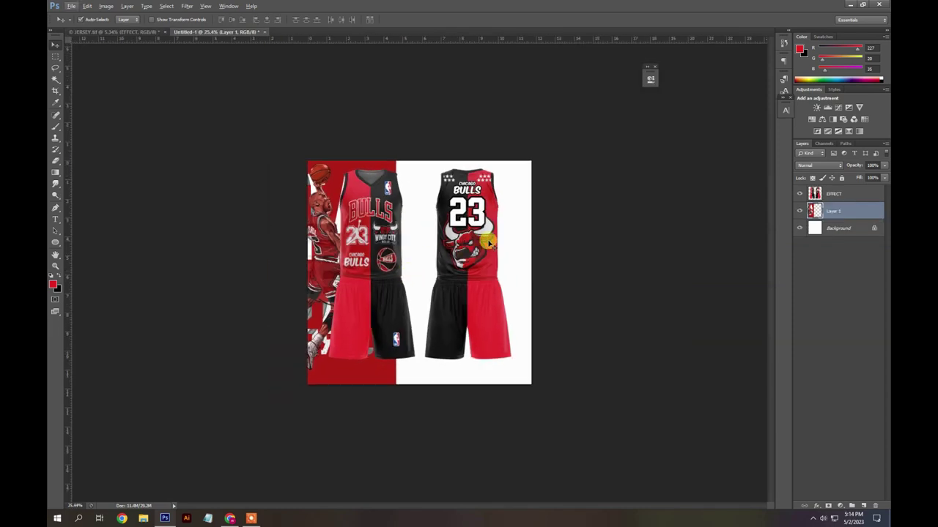
{"action": "key", "text": "c"}
{"action": "left_click_drag", "start_coordinate": [531, 269], "coordinate": [583, 271]}
{"action": "key", "text": "Return"}
{"action": "key", "text": "v"}
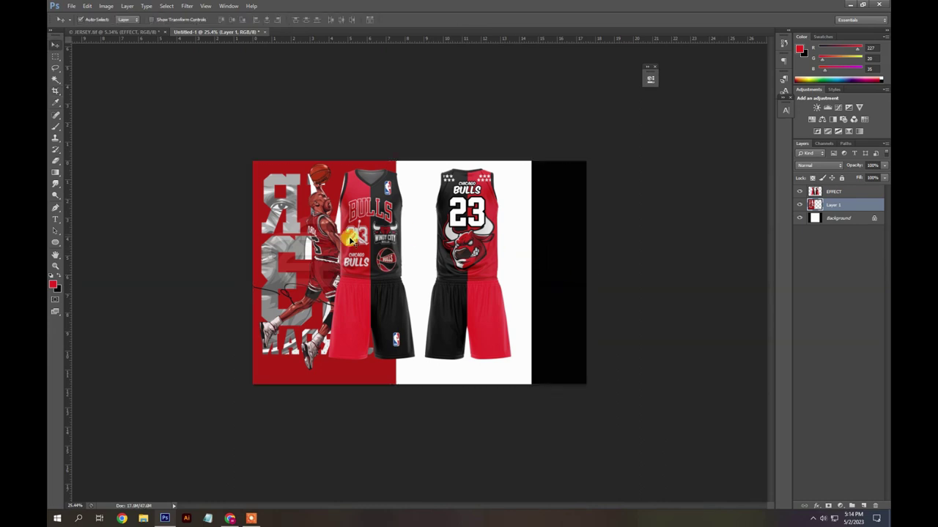
Create a new layer beneath Layer 1 and fill it with the red background color
{"action": "mouse_move", "coordinate": [308, 231]}
{"action": "left_mouse_down"}
{"action": "mouse_move", "coordinate": [308, 249]}
{"action": "mouse_move", "coordinate": [311, 240]}
{"action": "left_mouse_up"}
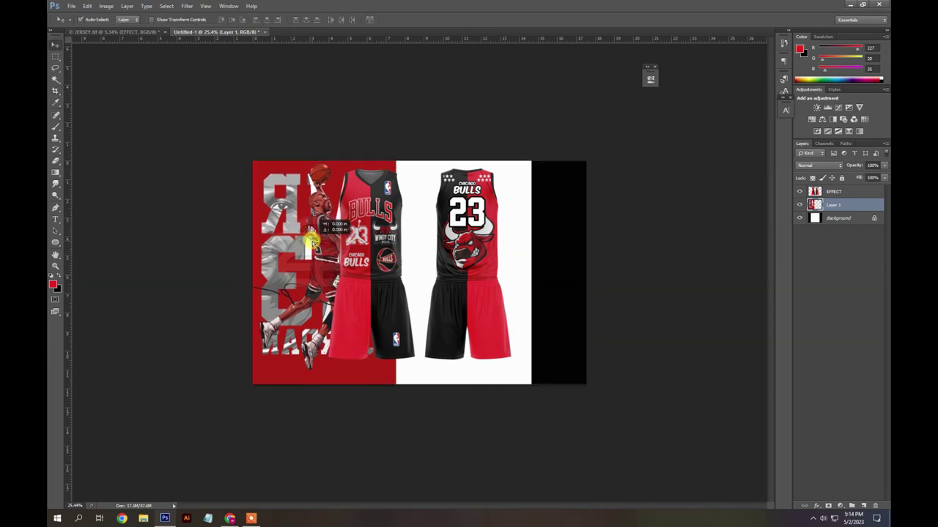
{"action": "left_click", "coordinate": [863, 505], "text": "ctrl"}
{"action": "key", "text": "x"}
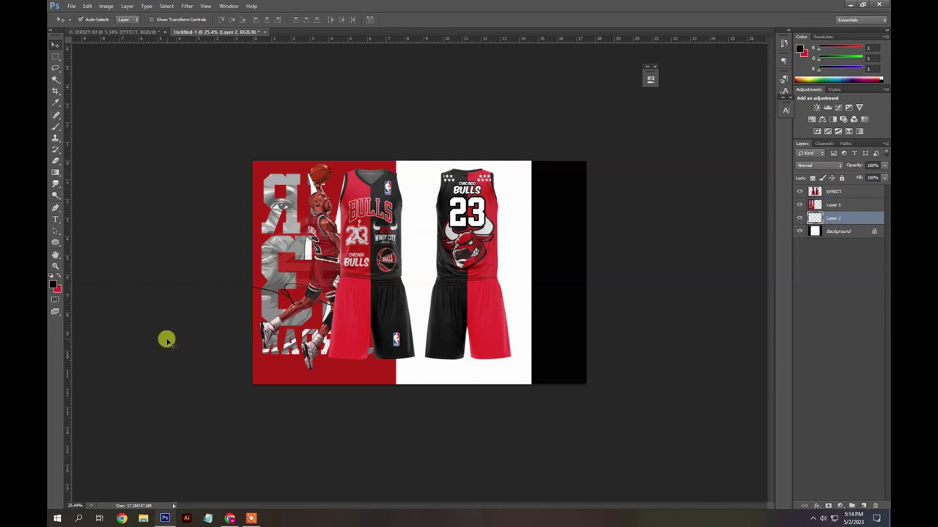
{"action": "key", "text": "ctrl+BackSpace"}
Refill Layer 2 with the darker red (b41414) sampled from the Jordan artwork's background, and deselect
{"action": "left_click", "coordinate": [811, 218], "text": "ctrl"}
{"action": "left_click", "coordinate": [57, 289]}
{"action": "left_click", "coordinate": [284, 362]}
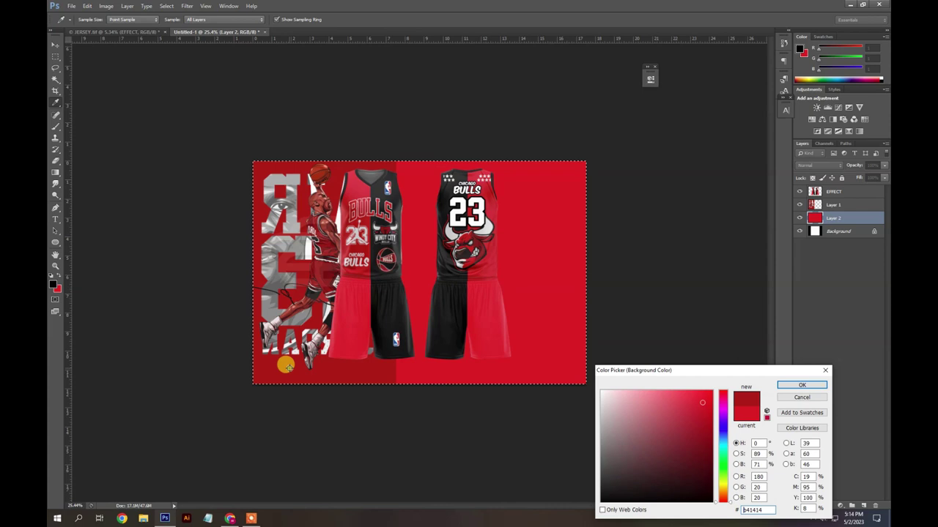
{"action": "left_click", "coordinate": [802, 386]}
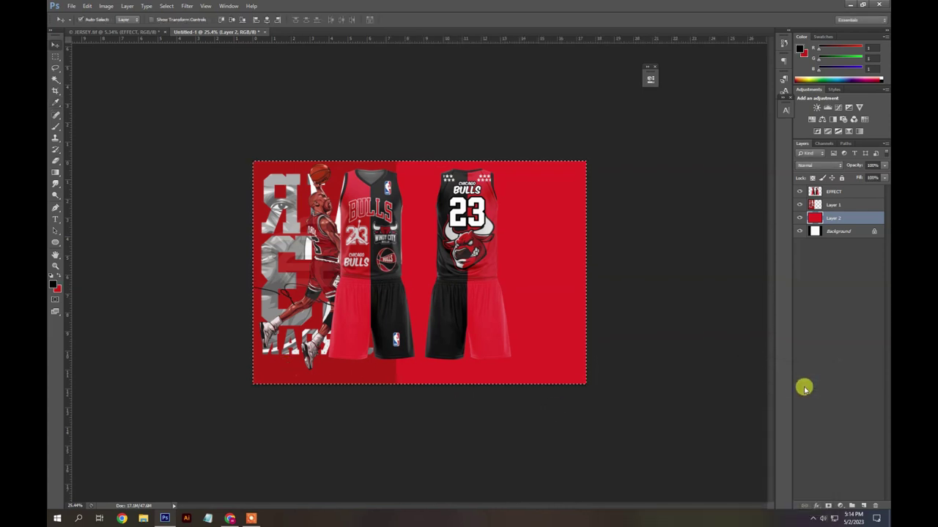
{"action": "key", "text": "ctrl+BackSpace"}
{"action": "key", "text": "ctrl+d"}
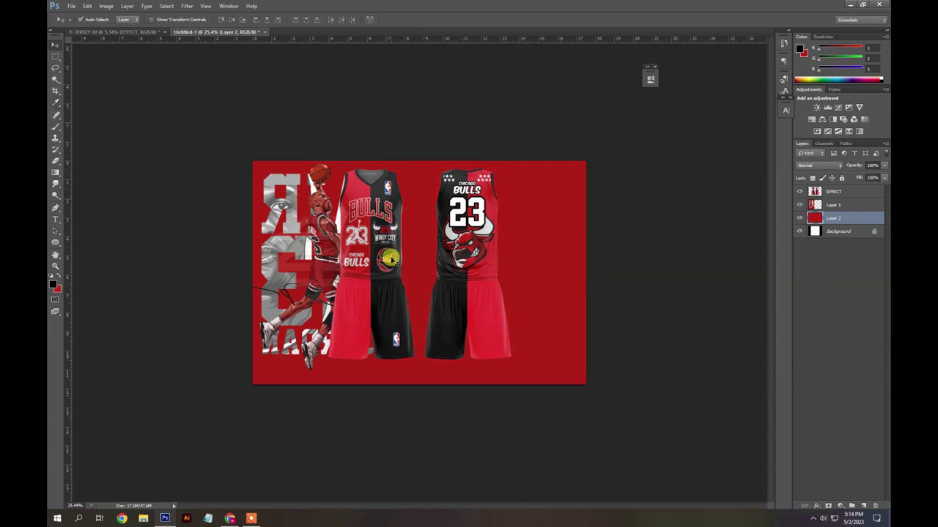
Shift the Jordan artwork slightly outward from the front uniform and select the EFFECT layer
{"action": "scroll", "coordinate": [388, 256], "scroll_direction": "up", "scroll_amount": 2}
{"action": "left_click_drag", "start_coordinate": [303, 228], "coordinate": [291, 228]}
{"action": "left_click", "coordinate": [380, 233]}
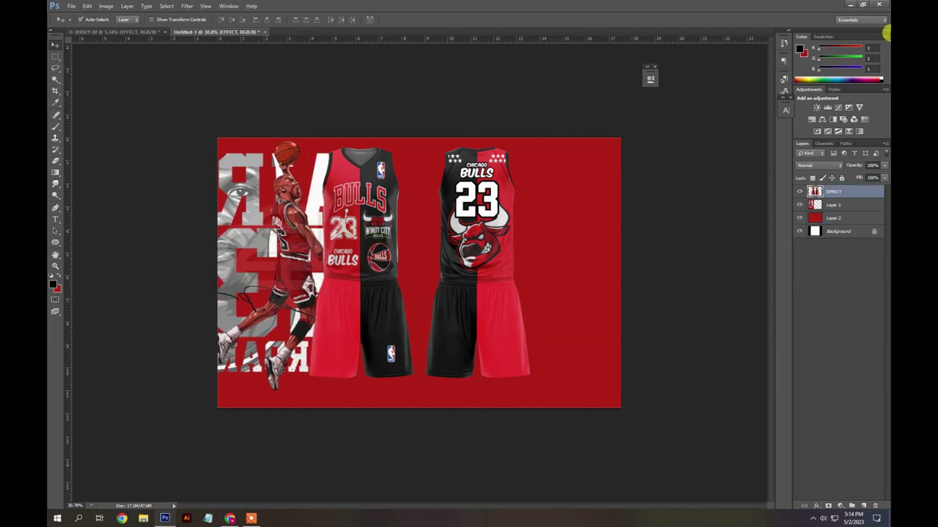
Place the desktop's Chicago_Bulls_logo.svg image behind the back uniform, with its layer between Layer 1 and Layer 2
{"action": "left_click", "coordinate": [867, 7]}
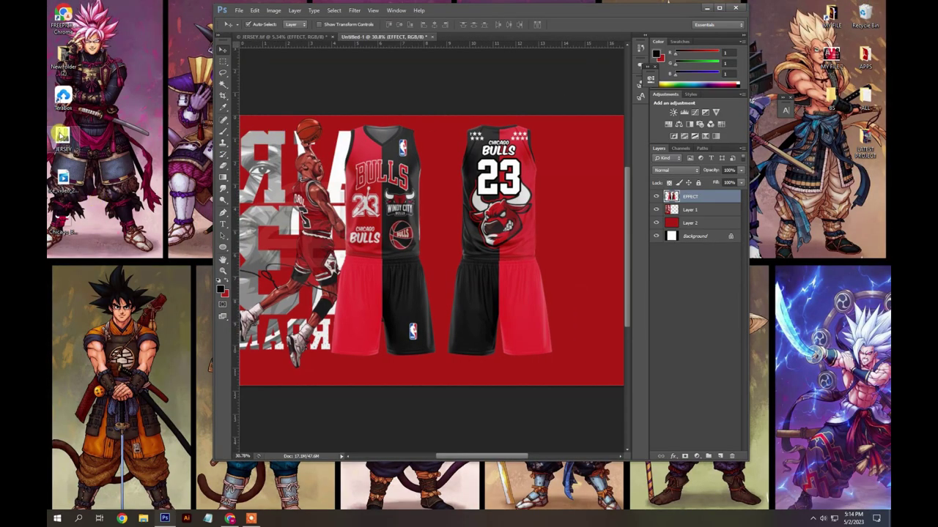
{"action": "left_click_drag", "start_coordinate": [63, 220], "coordinate": [477, 266]}
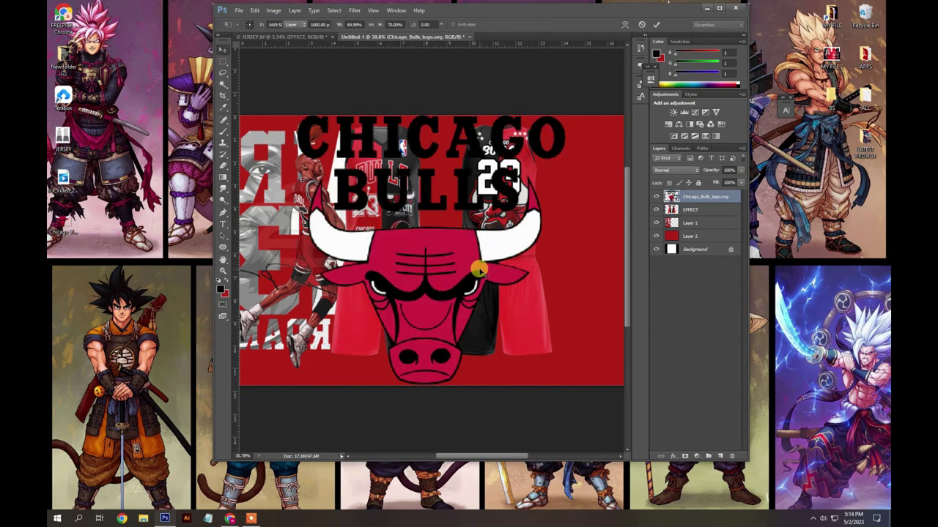
{"action": "left_click", "coordinate": [718, 8]}
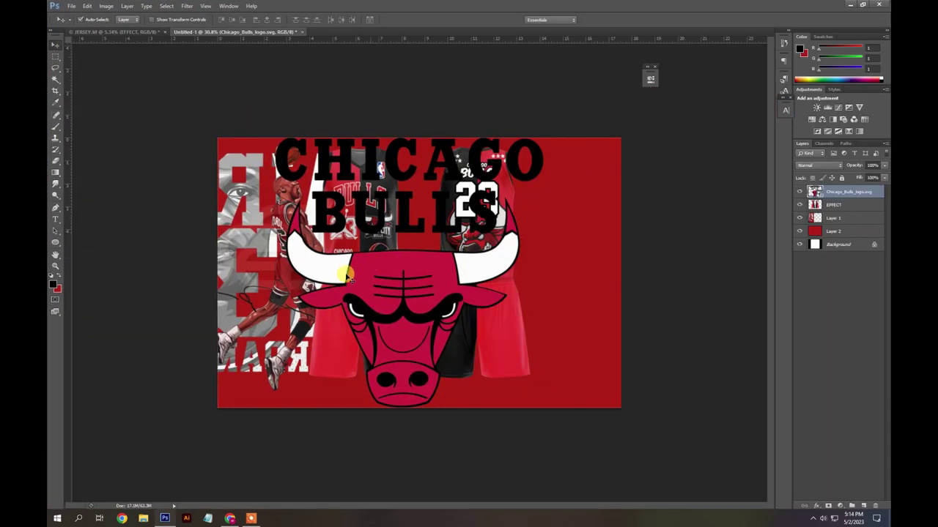
{"action": "left_click_drag", "start_coordinate": [407, 330], "coordinate": [499, 333]}
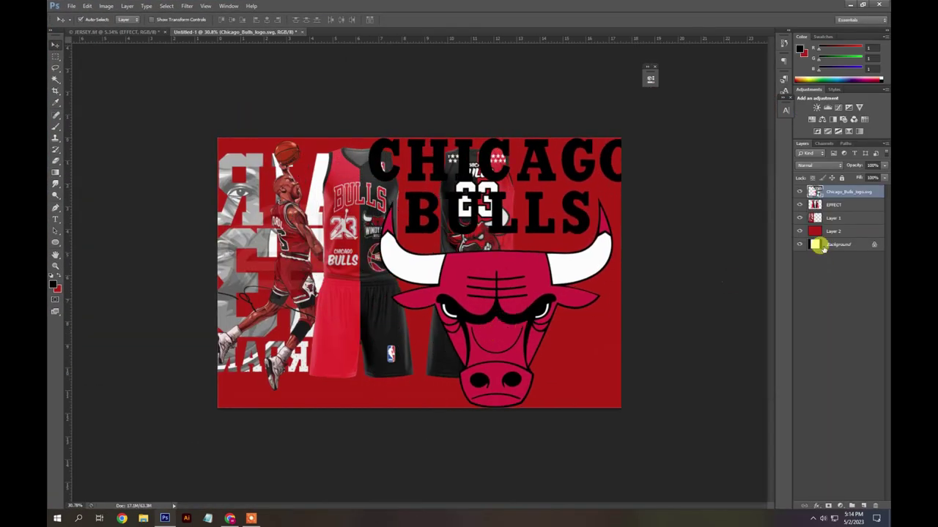
{"action": "left_click_drag", "start_coordinate": [847, 211], "coordinate": [847, 224]}
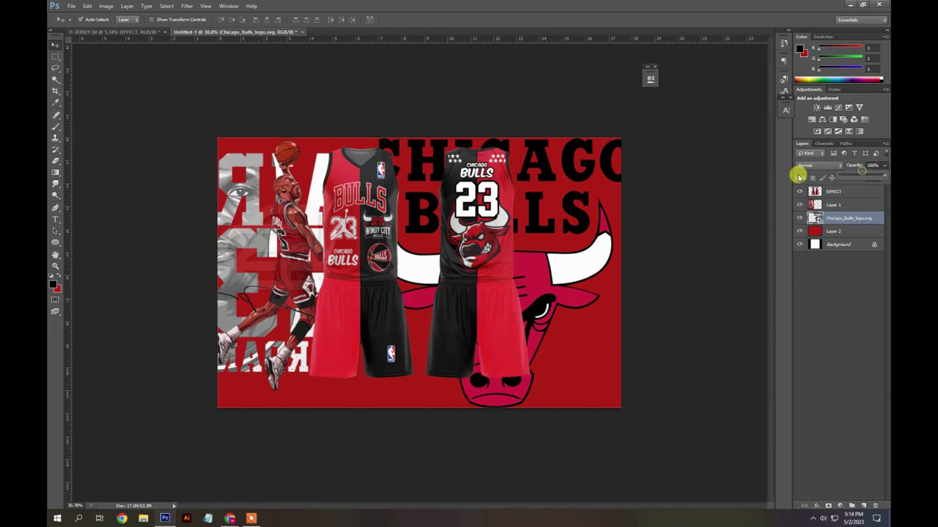
Lower the Bulls logo layer's opacity to 42%
{"action": "left_click_drag", "start_coordinate": [852, 178], "coordinate": [747, 214]}
{"action": "left_click_drag", "start_coordinate": [519, 298], "coordinate": [503, 303]}
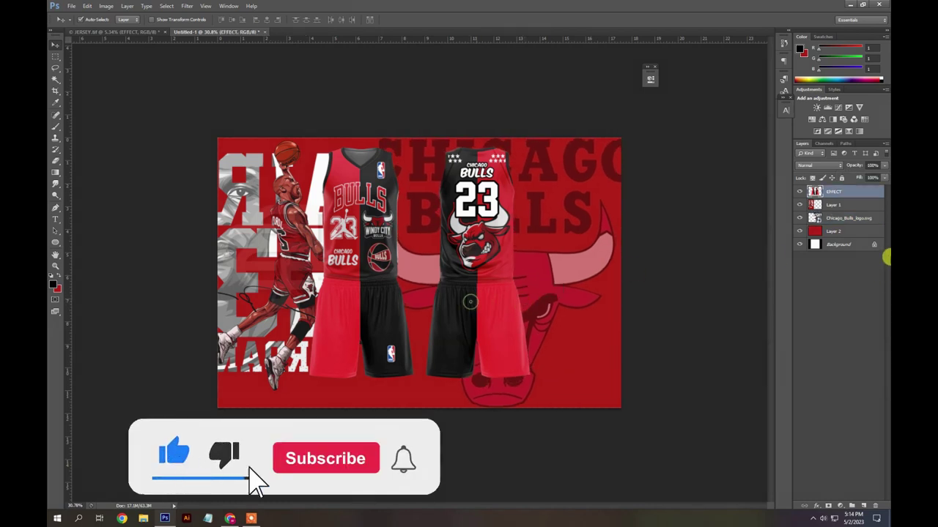
Add a white (ffffff) outside stroke to the uniforms on the EFFECT layer
{"action": "right_click", "coordinate": [837, 191]}
{"action": "left_click", "coordinate": [886, 236]}
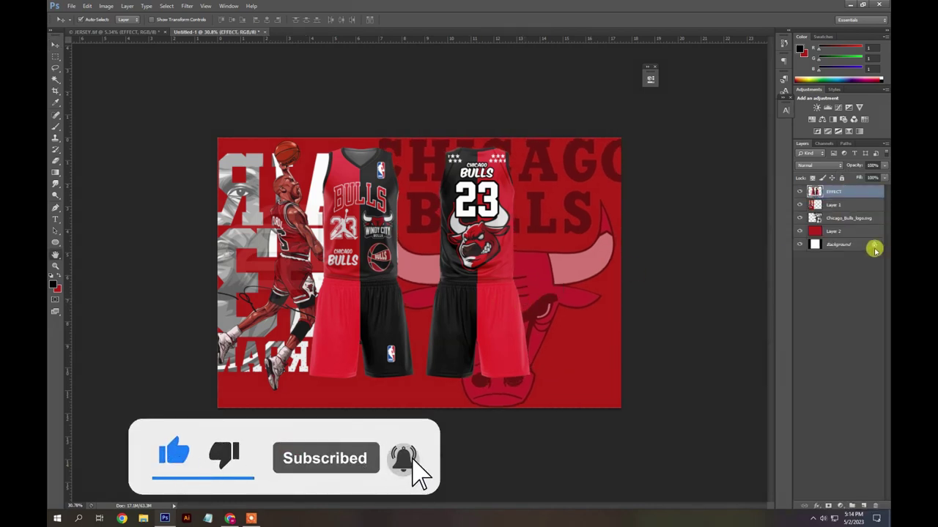
{"action": "left_click", "coordinate": [562, 373]}
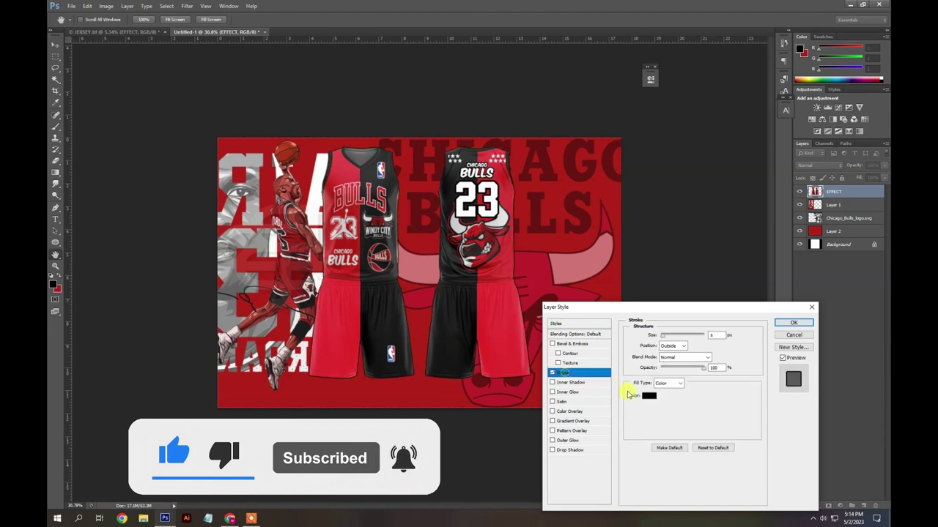
{"action": "left_click", "coordinate": [648, 394]}
{"action": "left_click", "coordinate": [571, 371]}
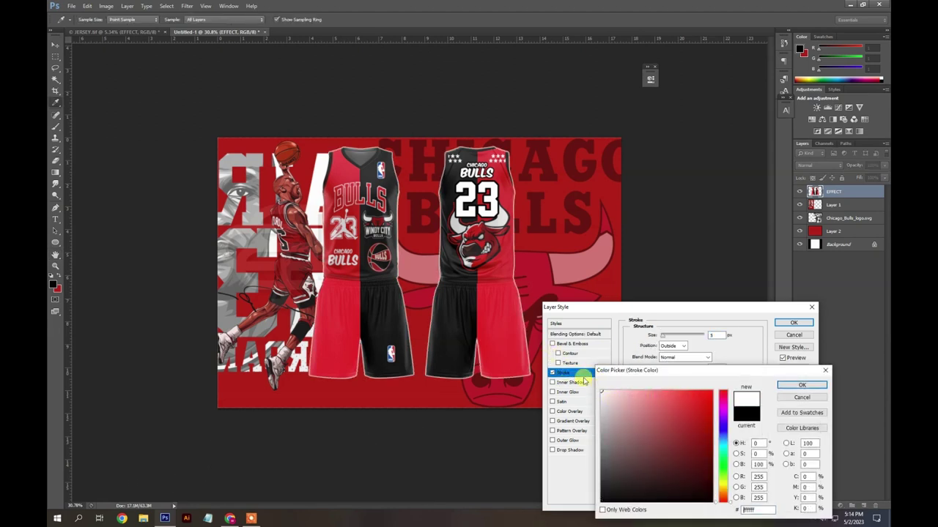
{"action": "left_click", "coordinate": [803, 384]}
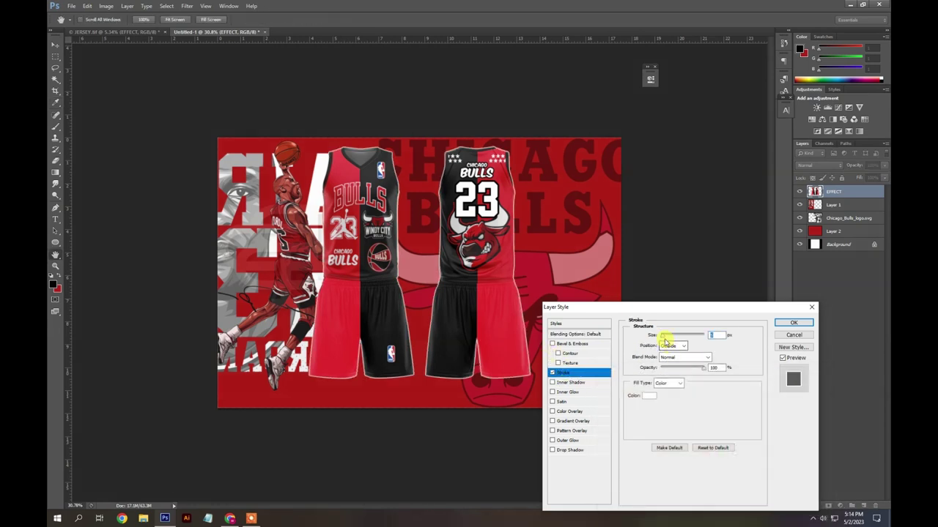
{"action": "left_click", "coordinate": [782, 323]}
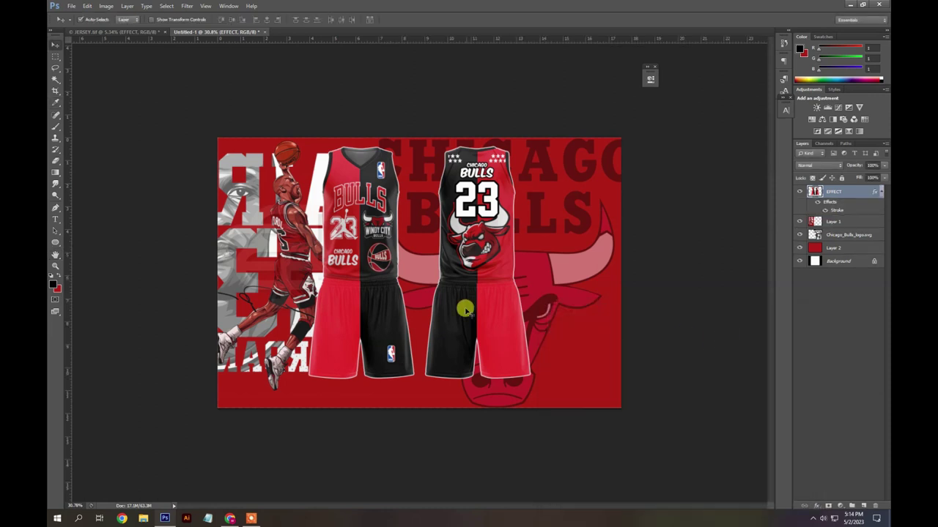
Move the Jordan artwork slightly down and inward, and adjust the Bulls logo's size and position behind the back uniform
{"action": "left_click_drag", "start_coordinate": [297, 275], "coordinate": [300, 286]}
{"action": "left_click_drag", "start_coordinate": [548, 282], "coordinate": [623, 277]}
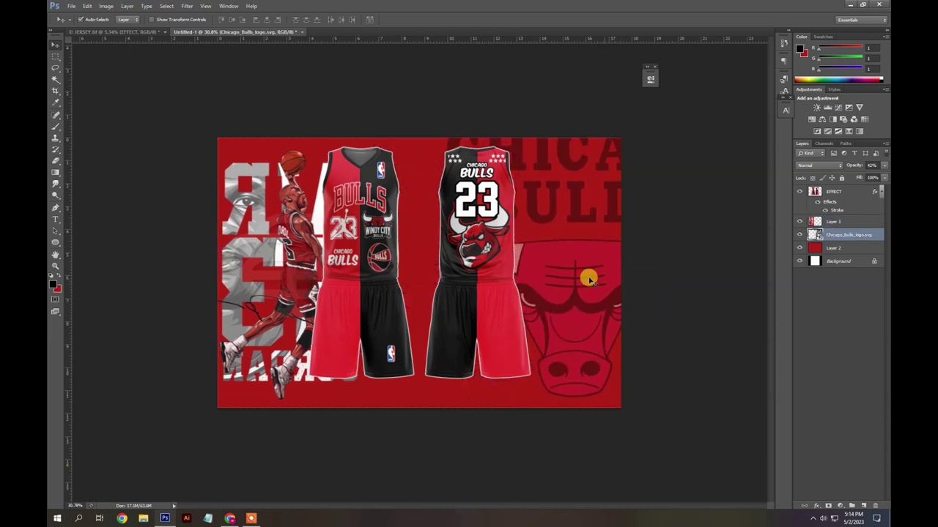
{"action": "key", "text": "ctrl+t"}
{"action": "left_click_drag", "start_coordinate": [445, 399], "coordinate": [640, 335]}
{"action": "left_click_drag", "start_coordinate": [718, 403], "coordinate": [678, 368]}
{"action": "left_click_drag", "start_coordinate": [607, 320], "coordinate": [561, 358]}
{"action": "key", "text": "Return"}
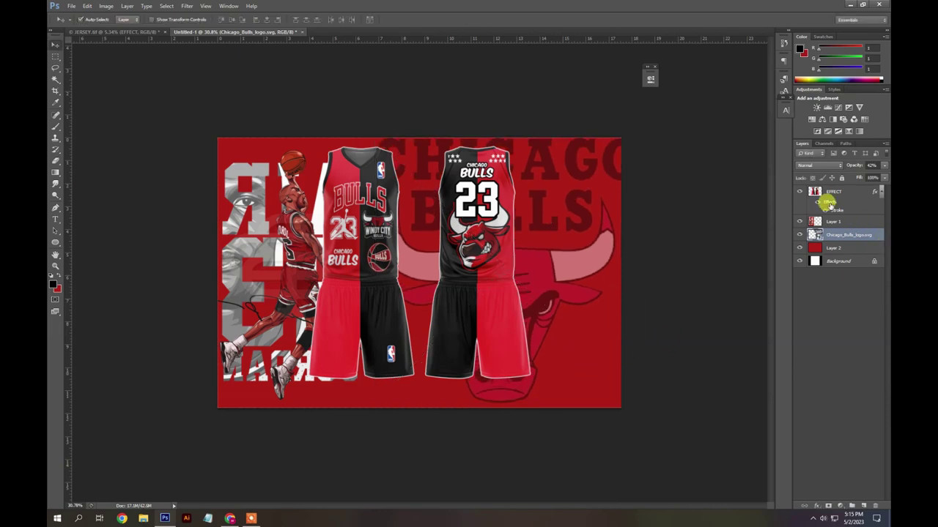